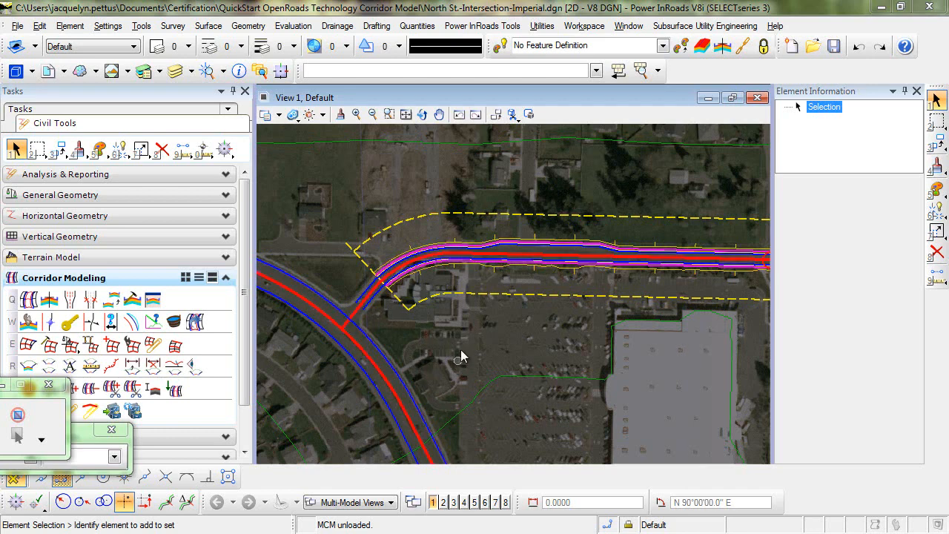
- Select the North St. corridor and the start of its template drop near the intersection to inspect them
left_click(422, 281)
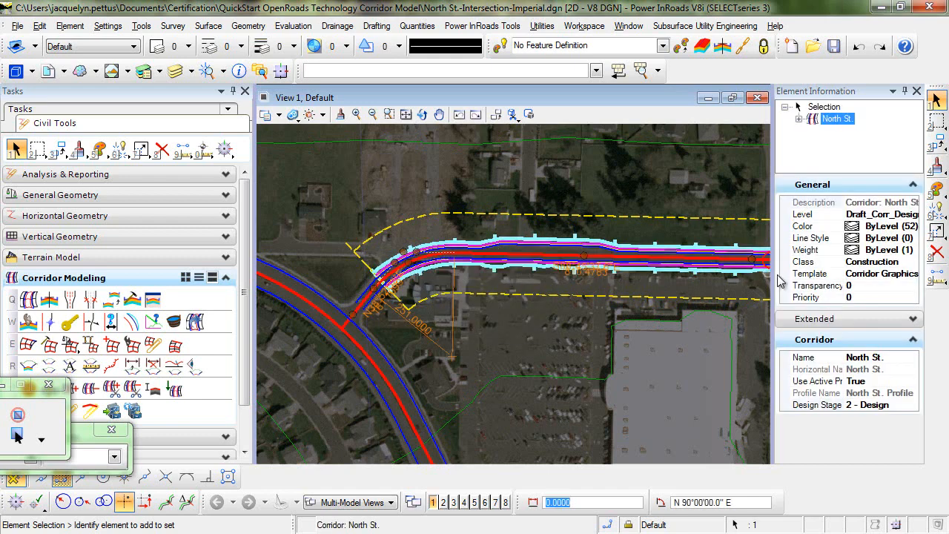
left_click(347, 247)
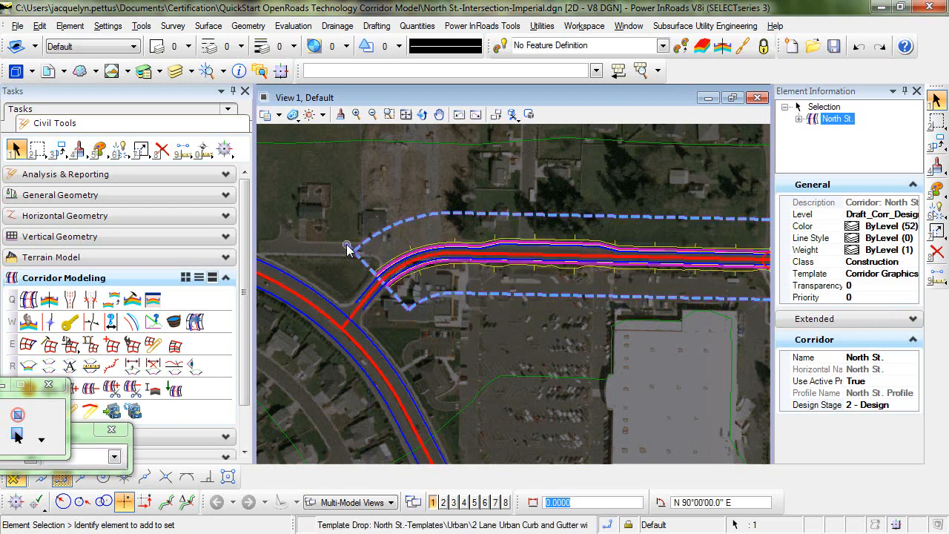
left_click(347, 247)
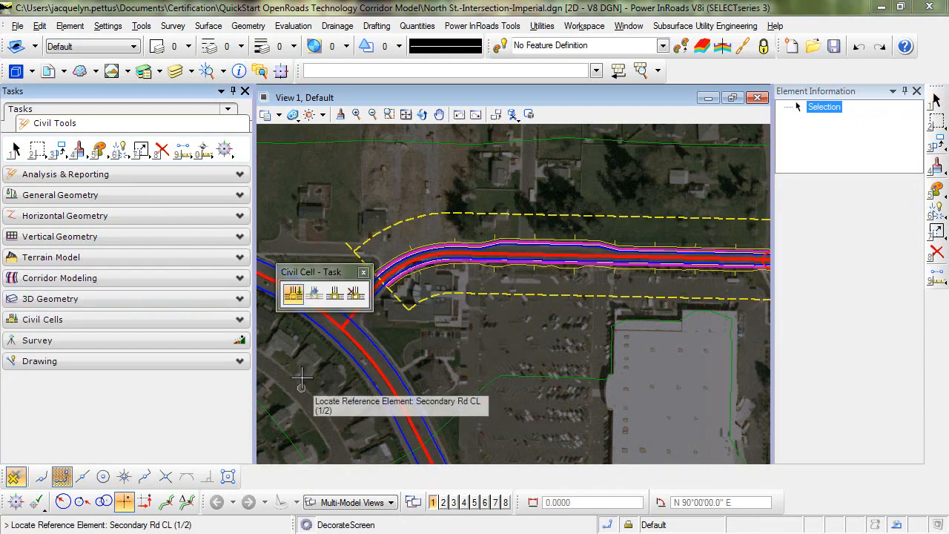
- Start placing a civil cell and choose the Basic "T" cell from T-Intersections.dgnlib
left_click(239, 321)
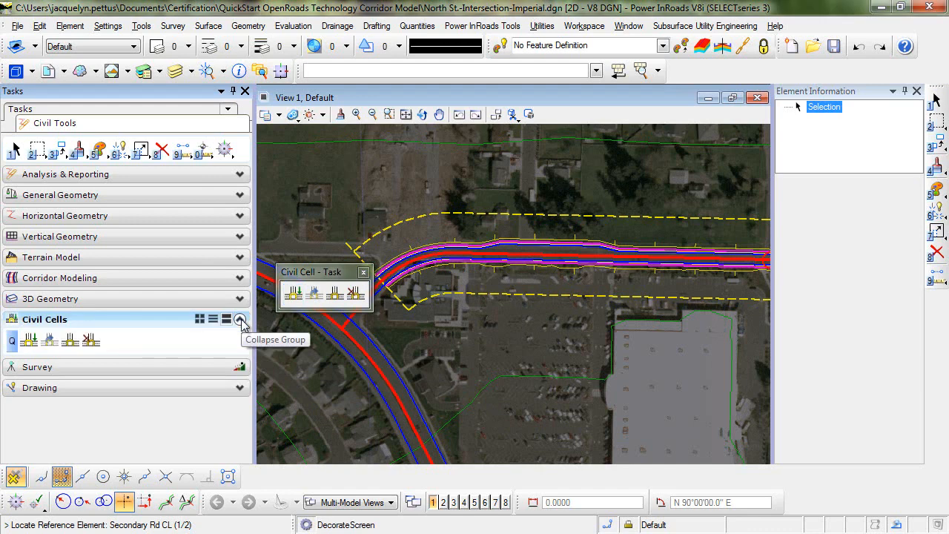
left_click(28, 341)
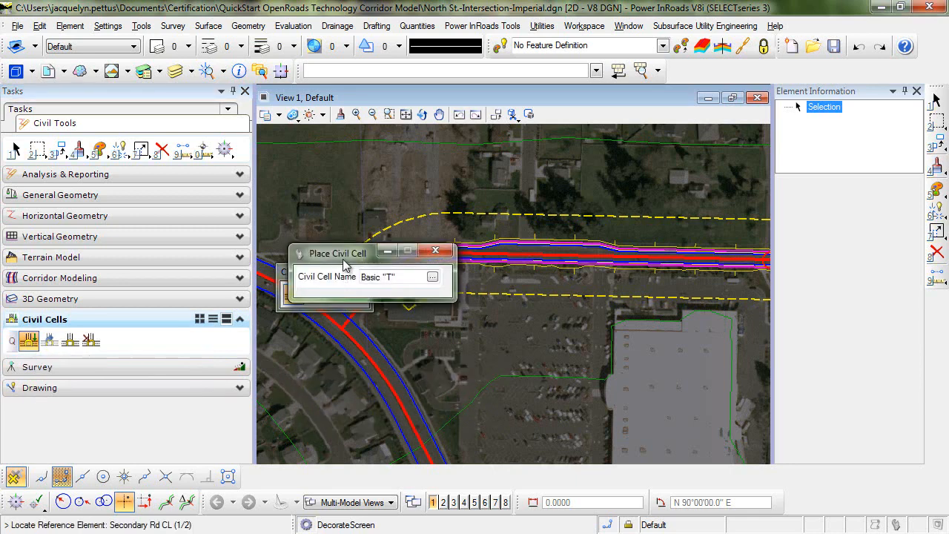
left_click_drag(349, 253, 460, 195)
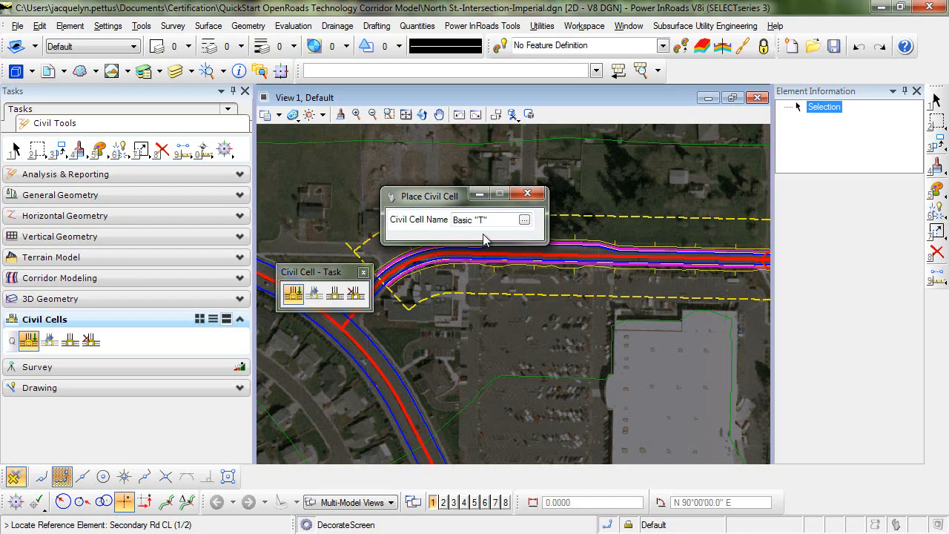
left_click(525, 222)
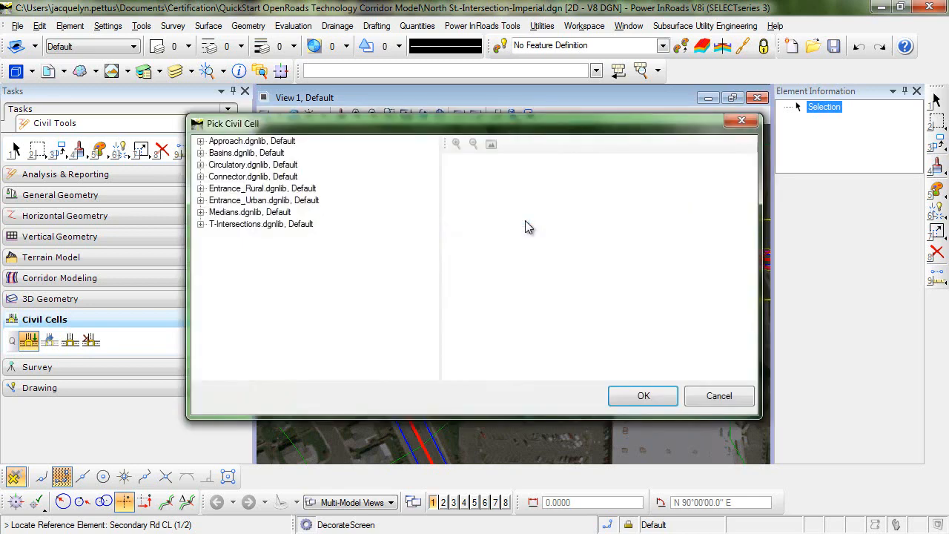
left_click(200, 224)
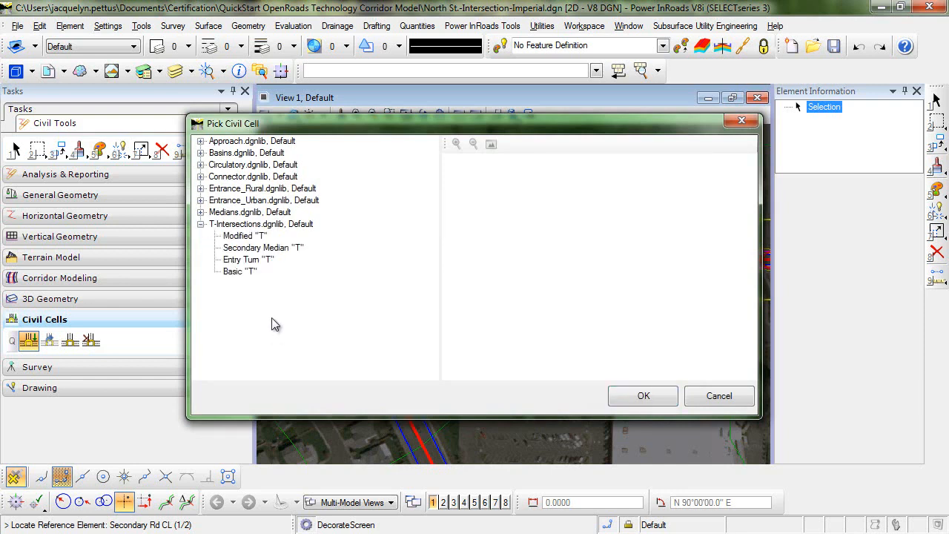
left_click(235, 273)
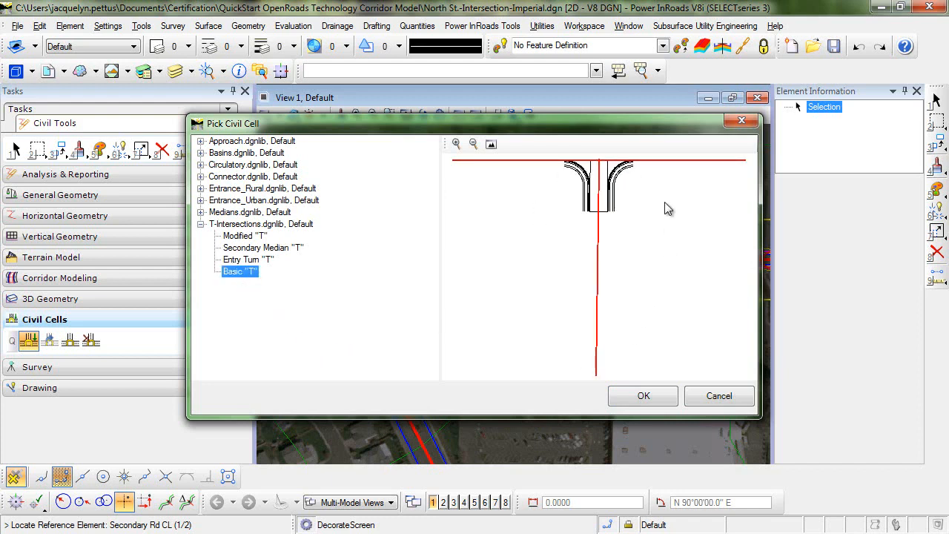
left_click(662, 398)
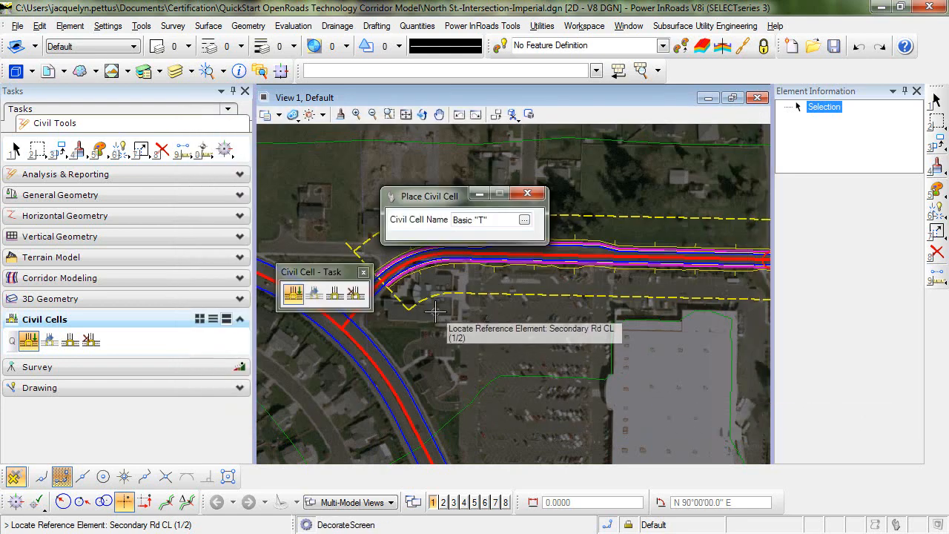
- Place the civil cell using the North St. centerline as Secondary Rd CL and the through road's near pavement edge, skipping alternatives and corridor clipping
middle_click_drag(445, 317, 504, 362)
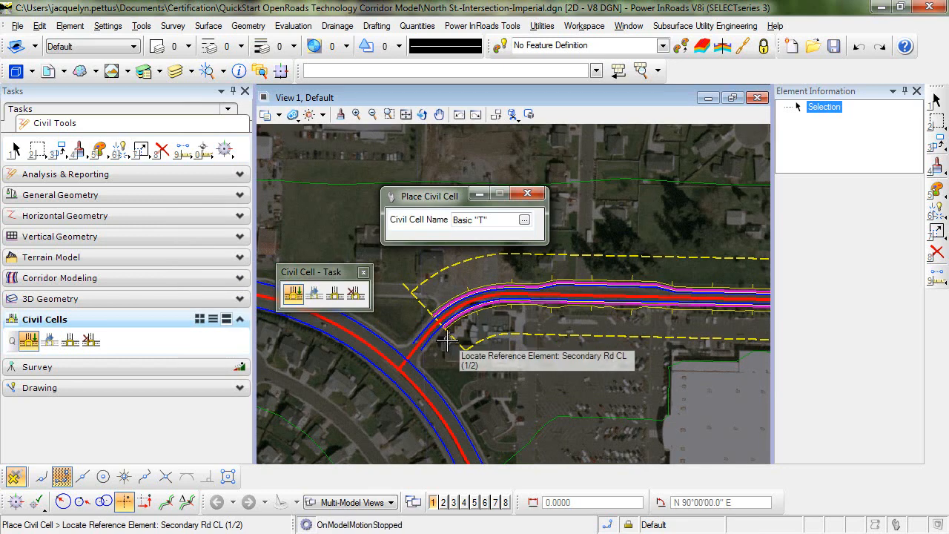
scroll(434, 343, "up", 1)
scroll(434, 343, "up", 1)
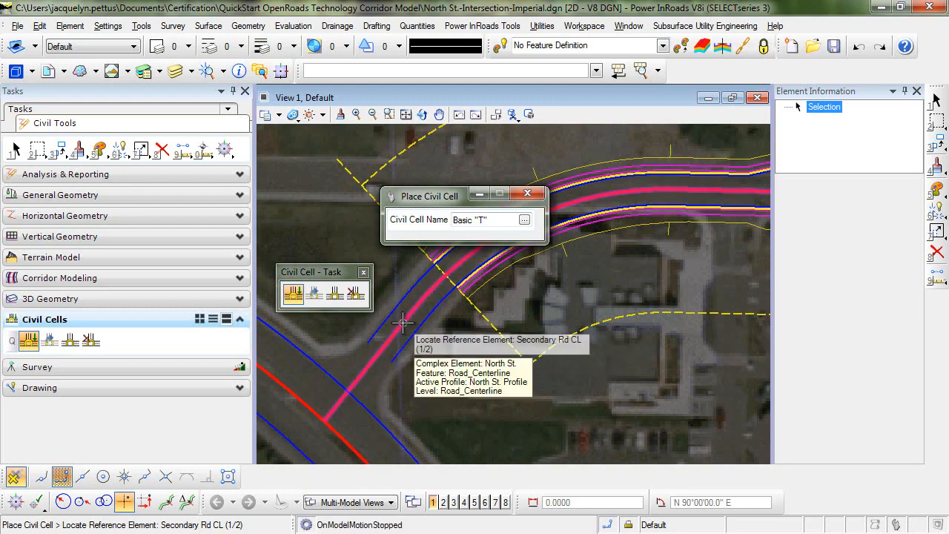
left_click(403, 323)
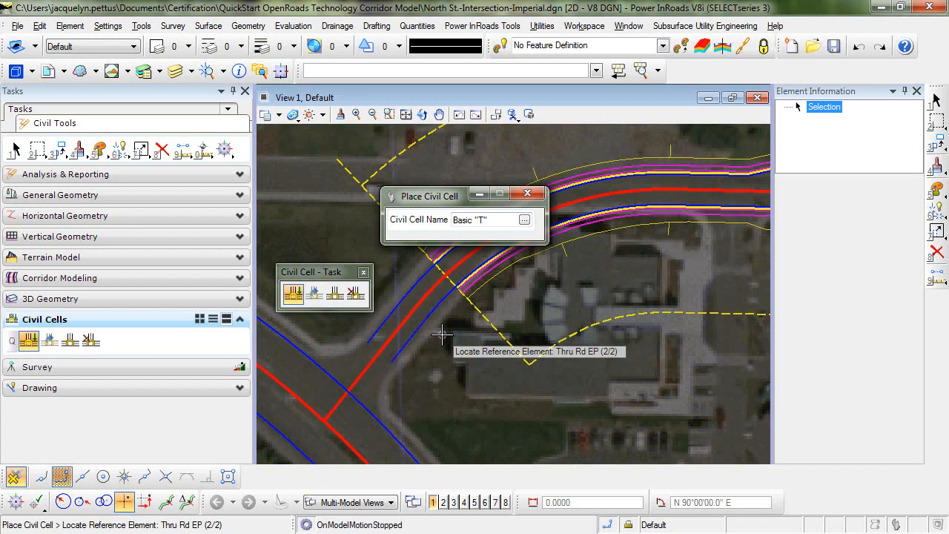
left_click(362, 401)
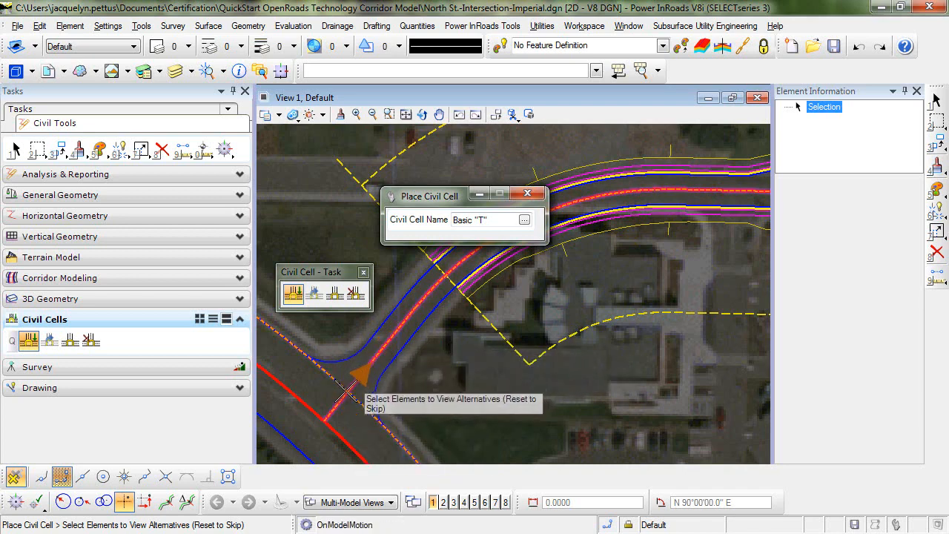
right_click(420, 365)
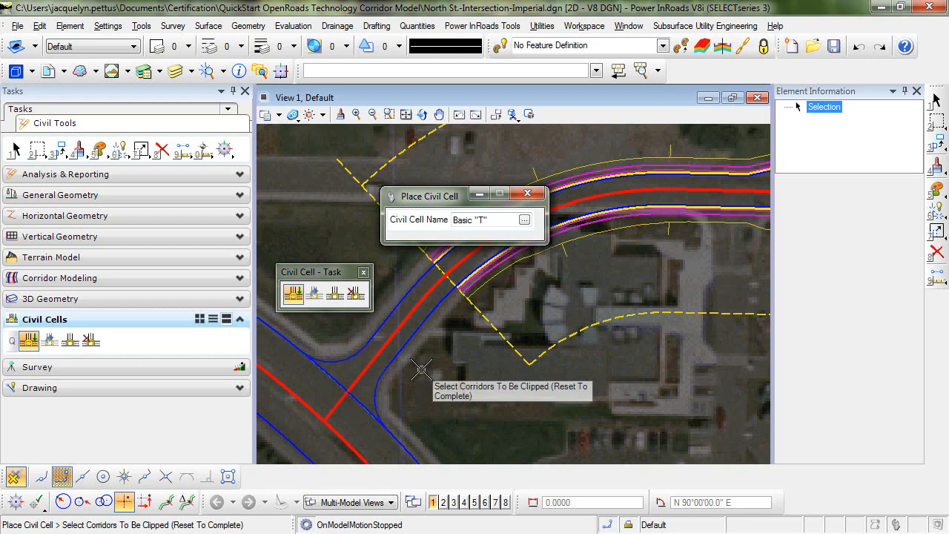
right_click(420, 368)
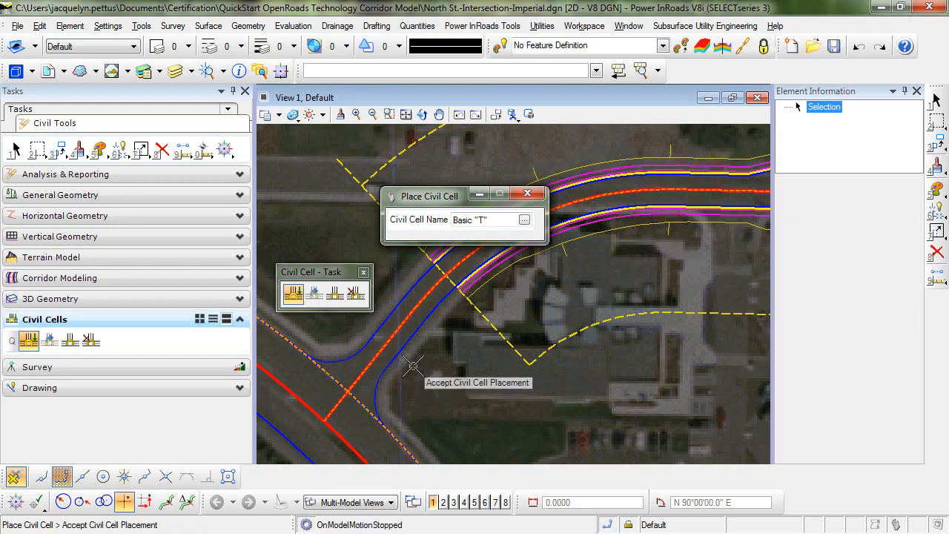
left_click(413, 366)
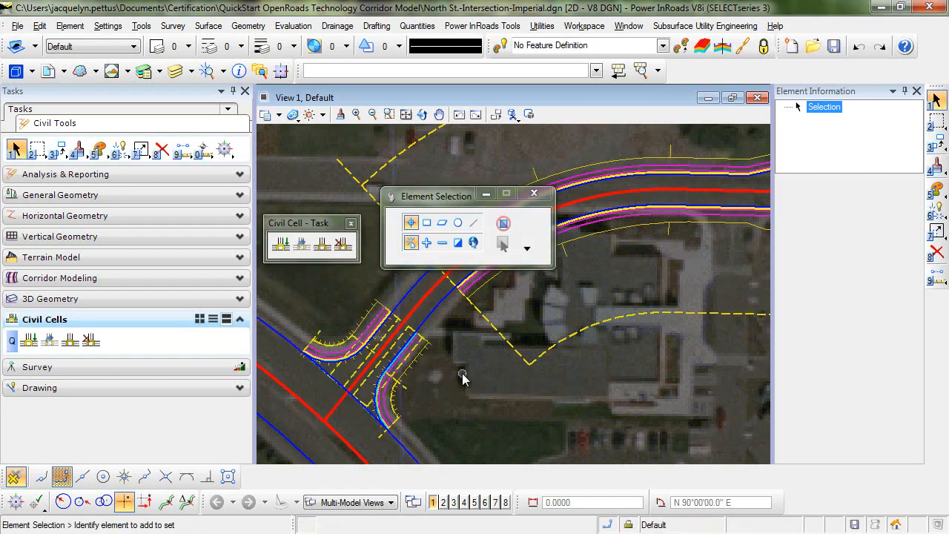
- Extend the North St. template drop by snapping its start station to the end of the civil cell's centerline (Cell CL)
middle_click_drag(462, 399, 465, 428)
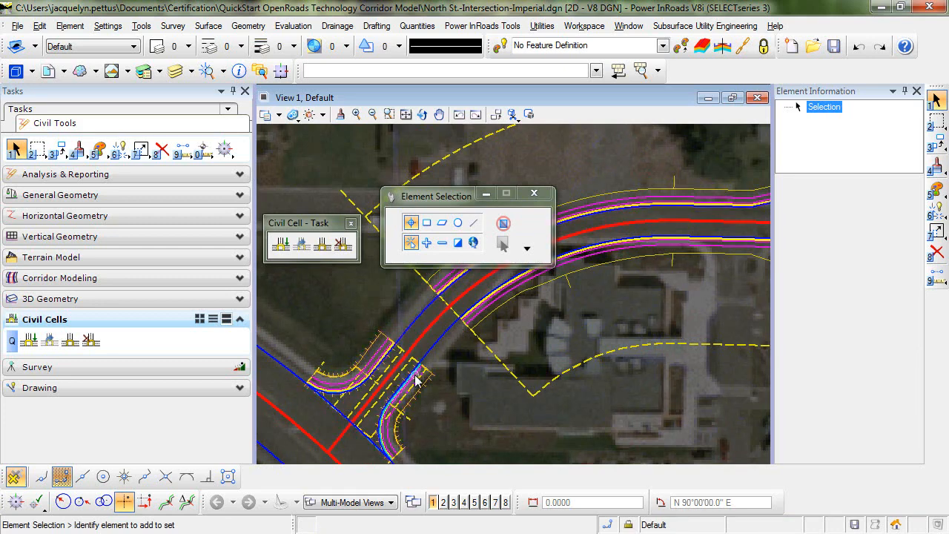
mouse_move(409, 386)
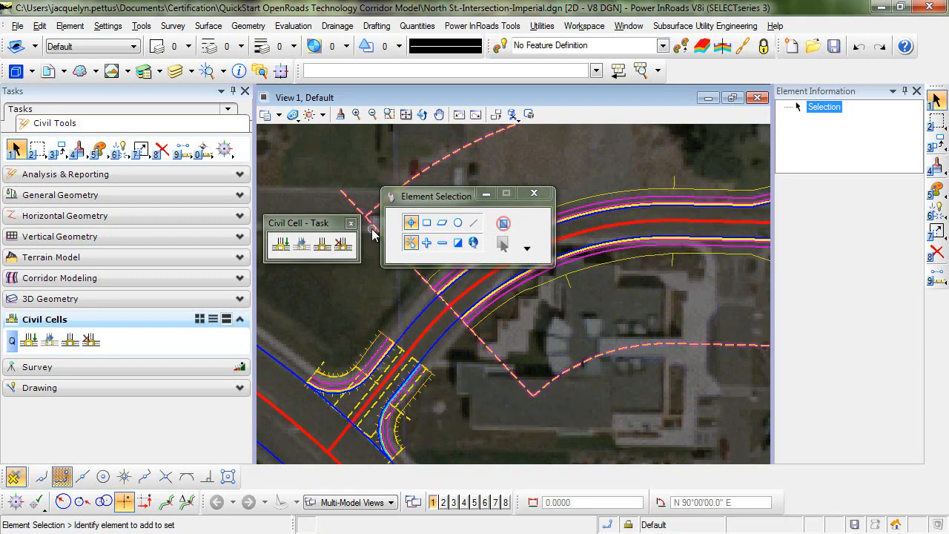
mouse_move(353, 205)
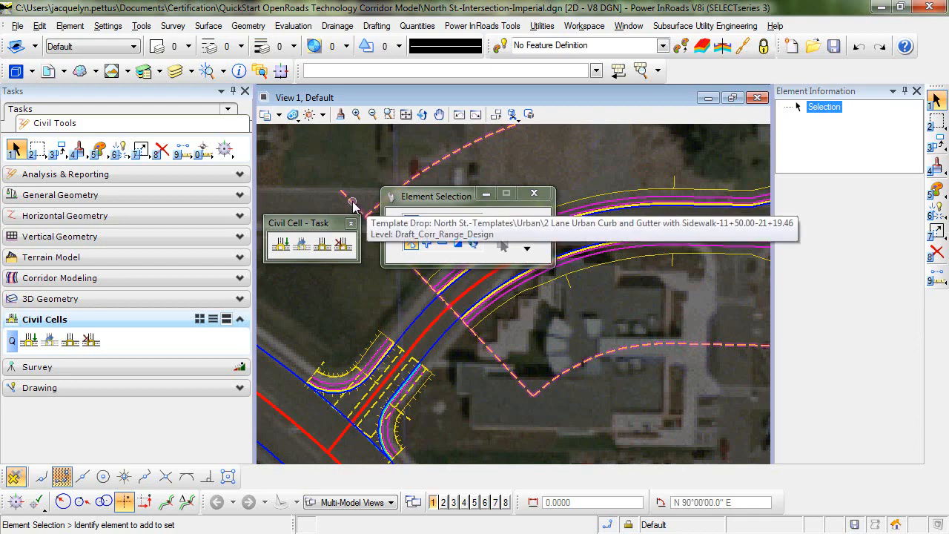
left_click(353, 205)
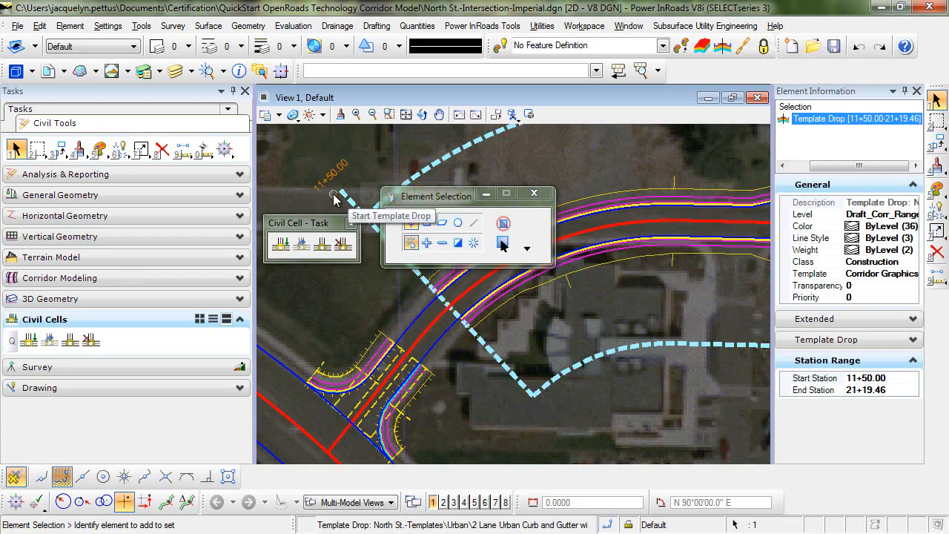
left_click_drag(317, 222, 194, 189)
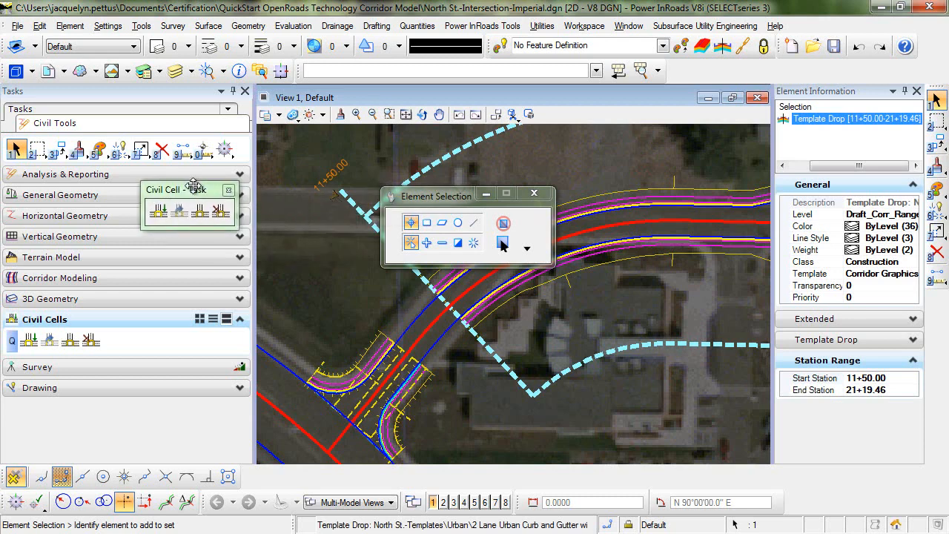
left_click(334, 196)
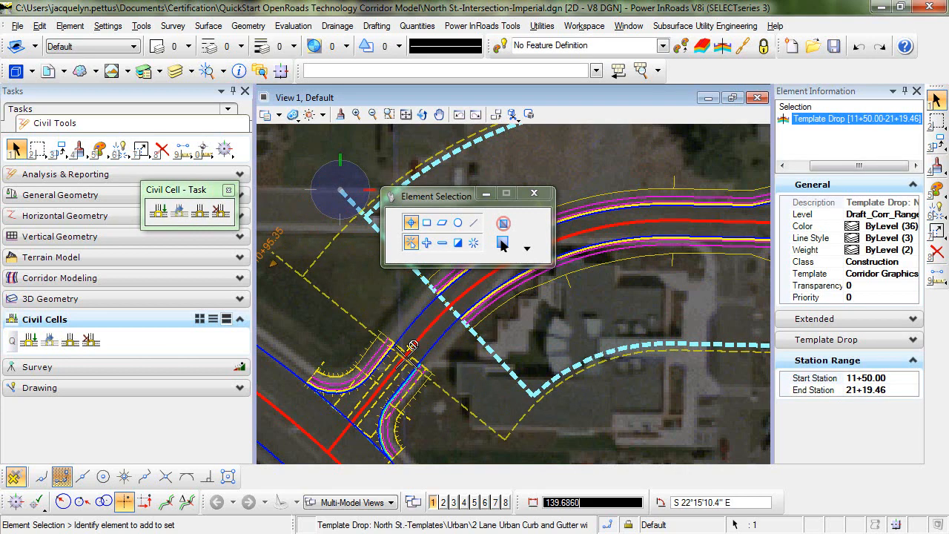
scroll(407, 359, "up", 3)
scroll(414, 331, "up", 2)
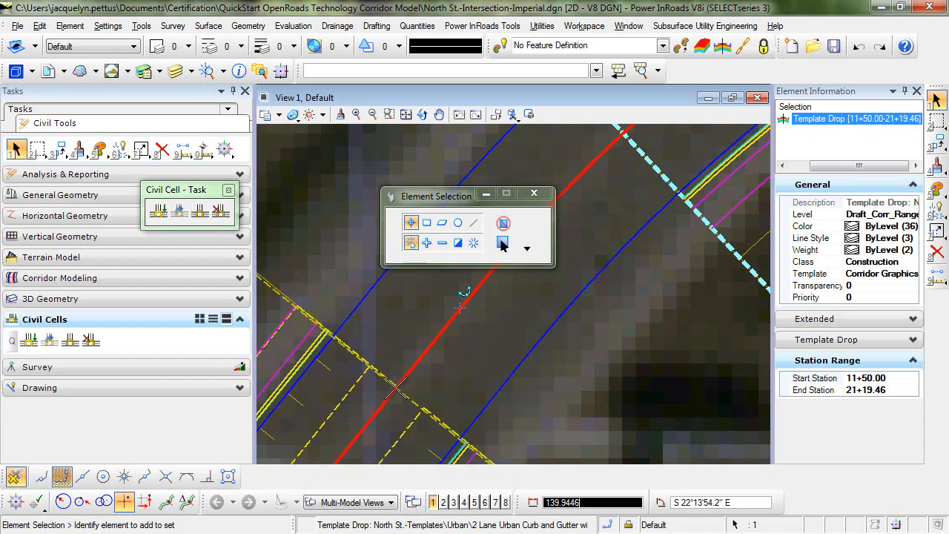
scroll(398, 387, "up", 3)
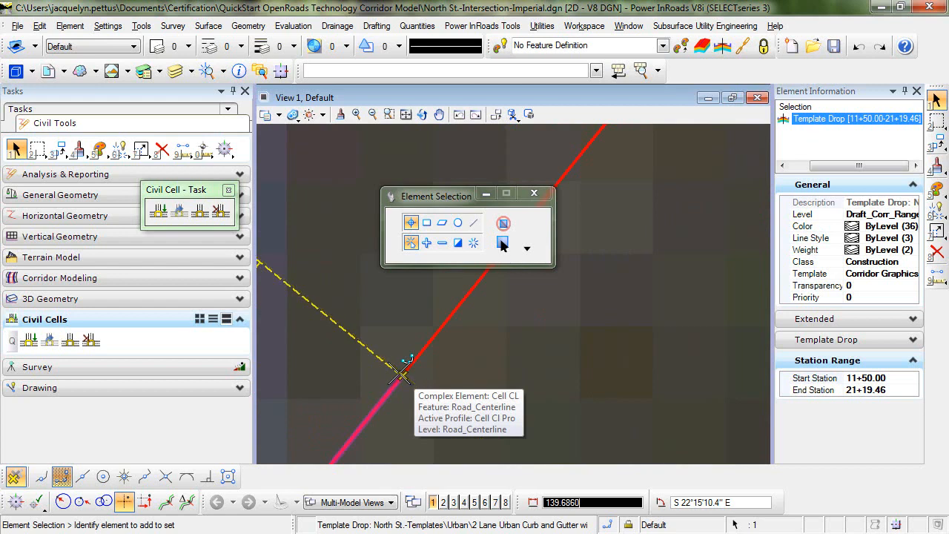
left_click(571, 363)
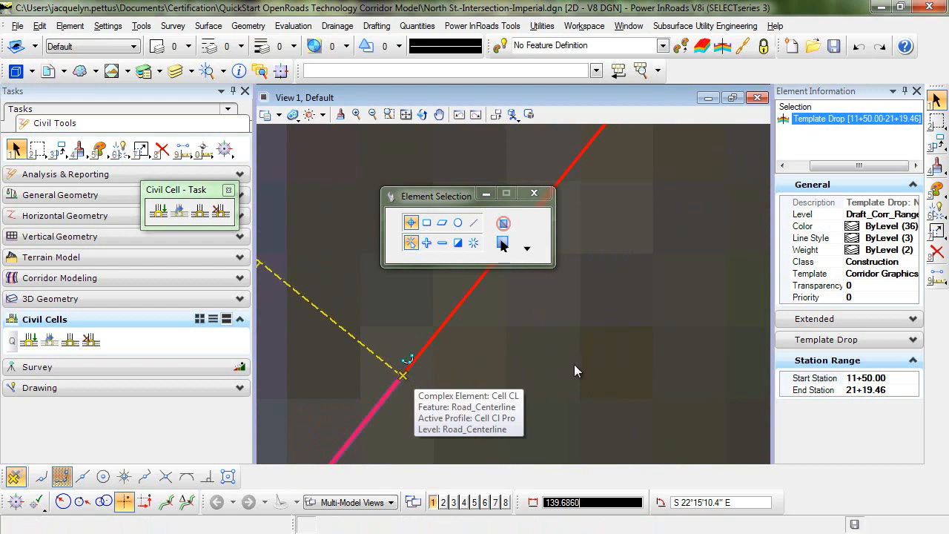
scroll(575, 368, "down", 4)
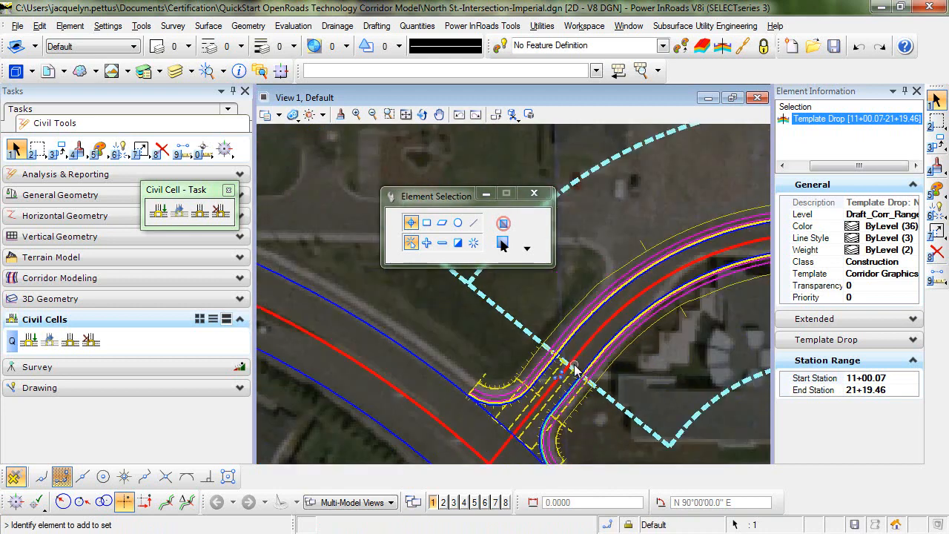
middle_click_drag(583, 368, 481, 342)
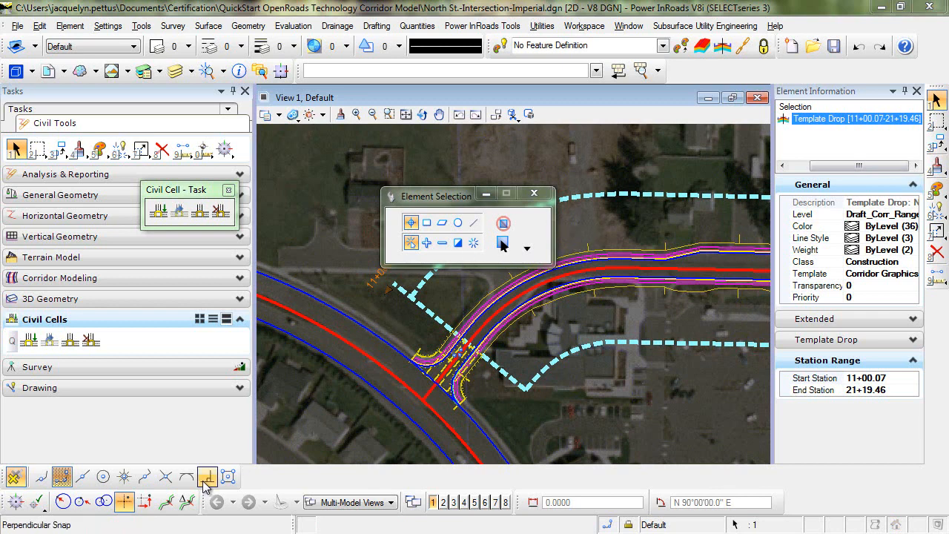
- Open View 6 showing the 3D model over the plan view and move the Element Selection dialog clear of it
left_click(485, 503)
left_click_drag(611, 277, 528, 141)
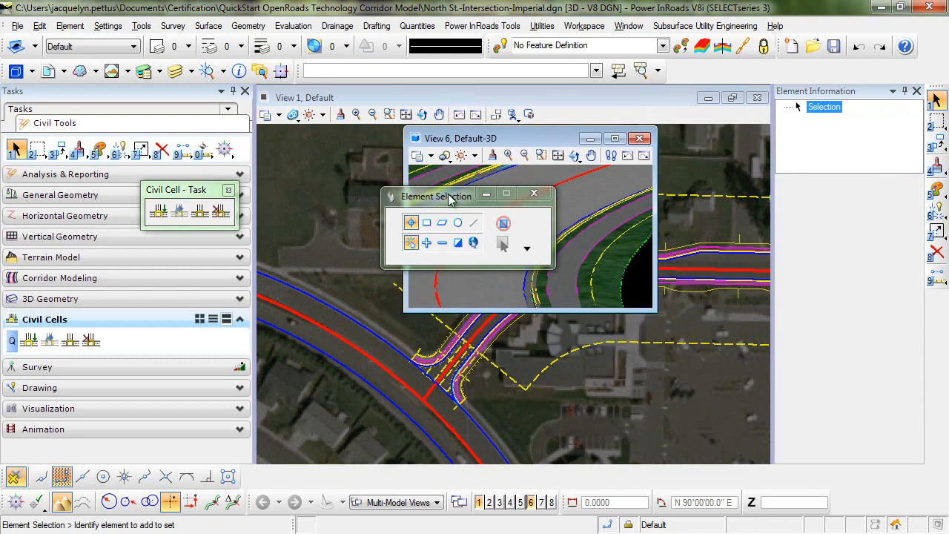
left_click_drag(434, 198, 215, 194)
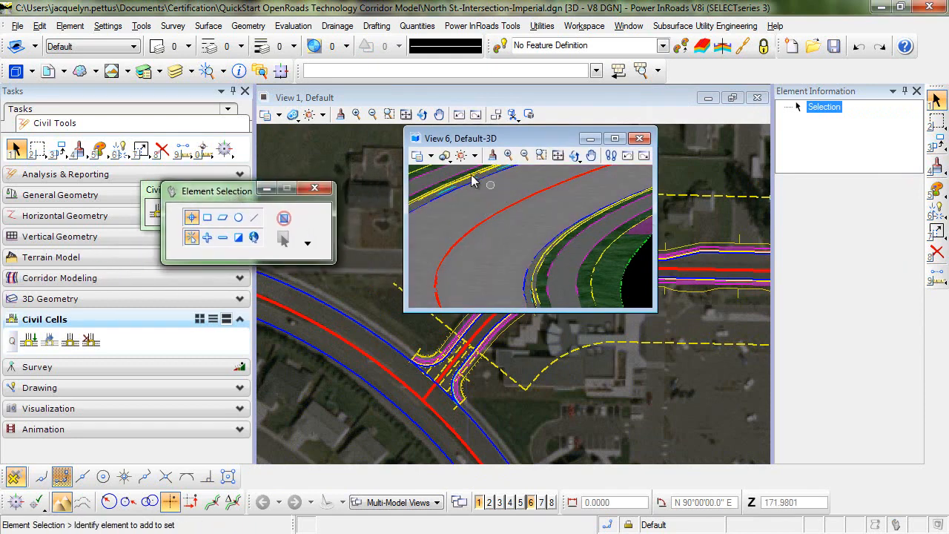
- Keep the Default-3D model in View 6 and set its display style to Illustration:Ignore Lighting
left_click(431, 157)
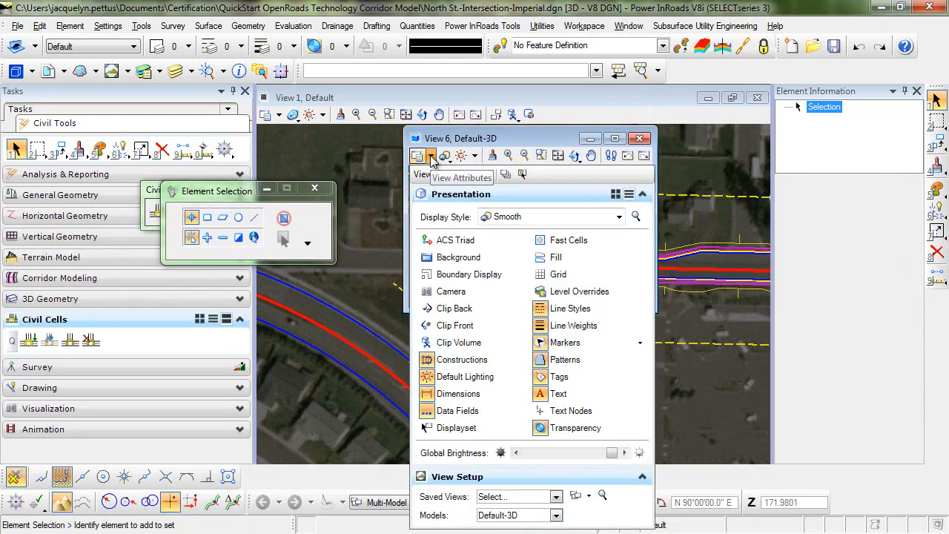
left_click(557, 516)
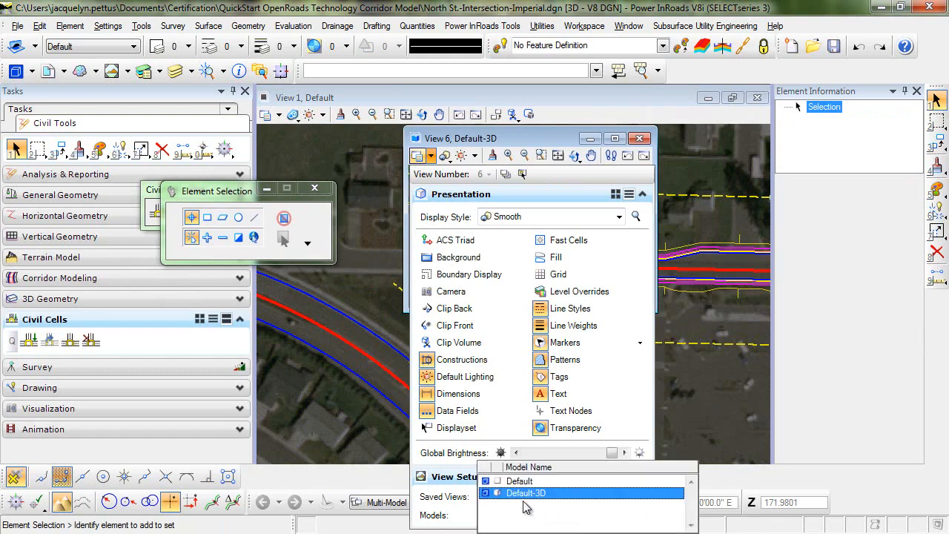
left_click(528, 494)
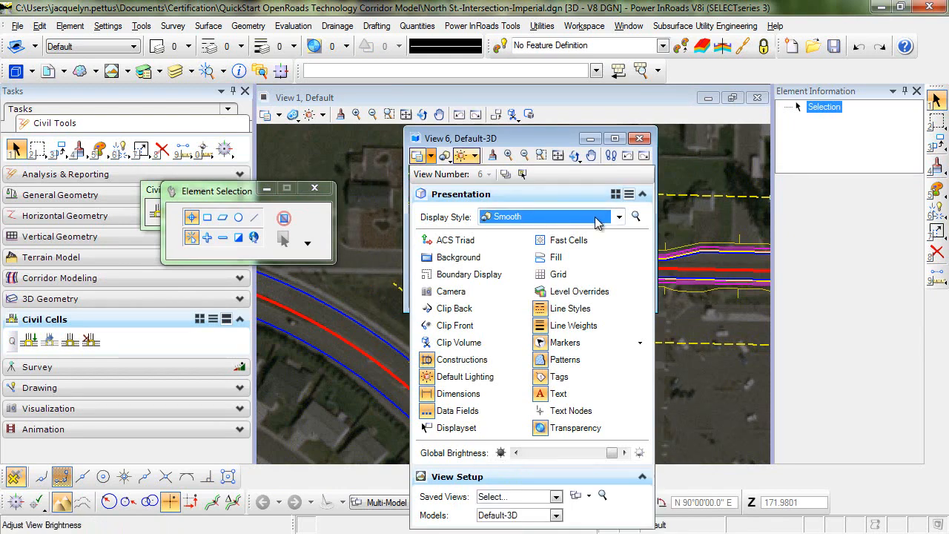
left_click(620, 218)
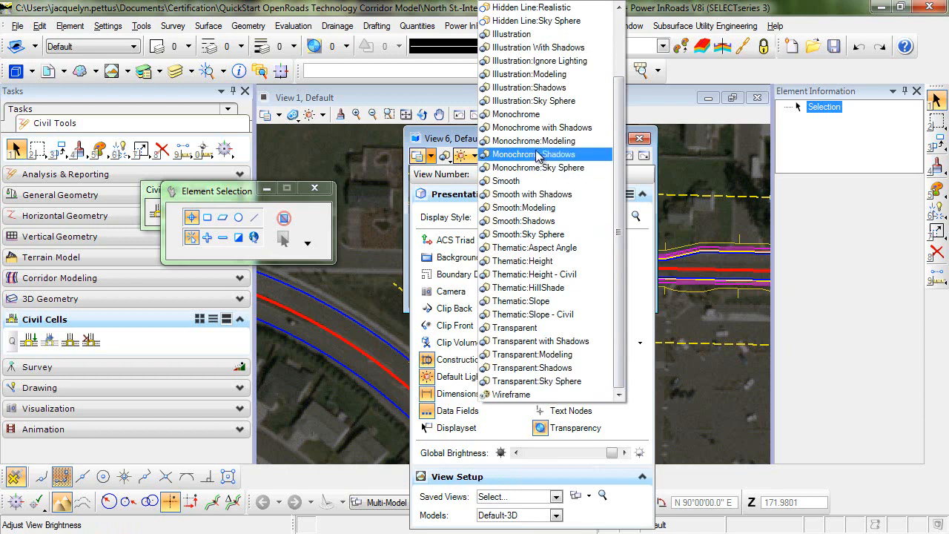
left_click(524, 61)
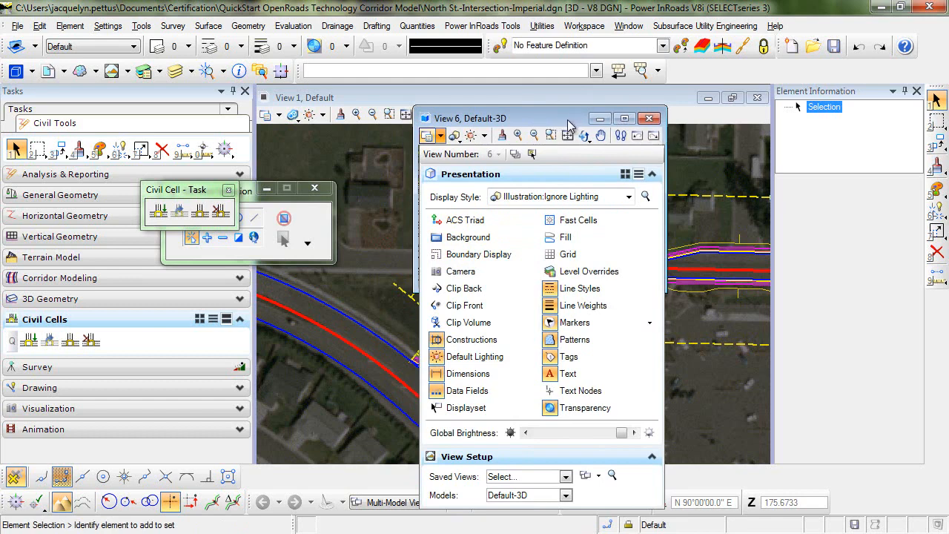
- Maximize View 6 and rotate the 3D model to an oblique view of the North St. intersection
left_click(625, 120)
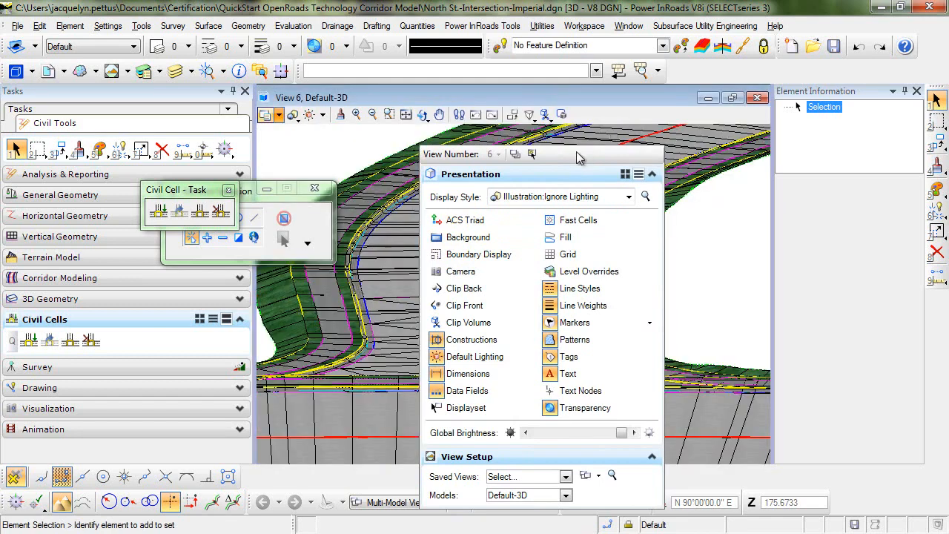
left_click(683, 235)
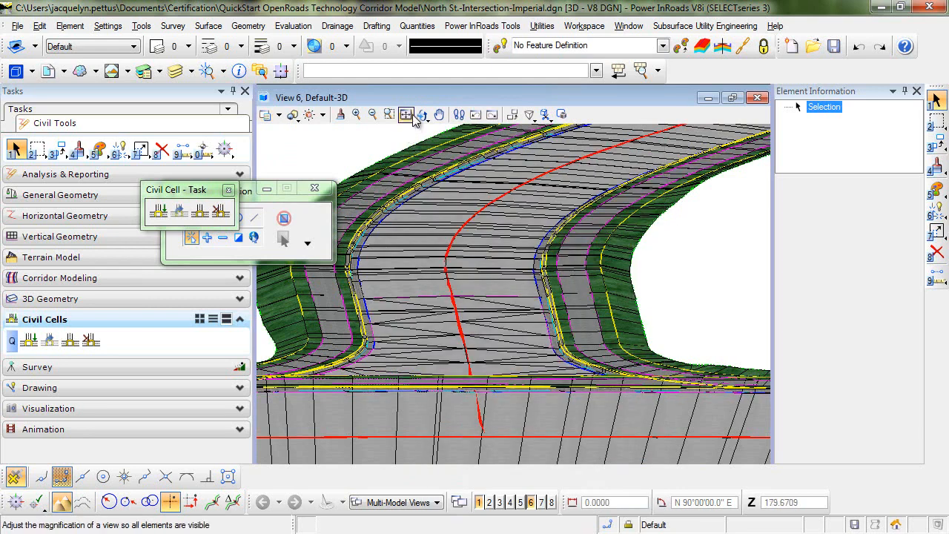
left_click_drag(423, 119, 445, 131)
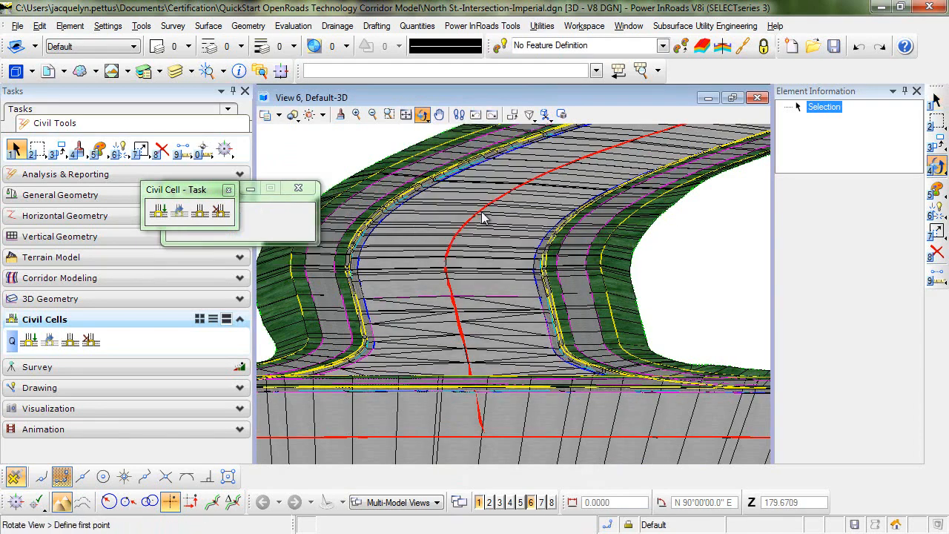
left_click_drag(619, 317, 497, 337)
middle_click_drag(617, 347, 523, 298)
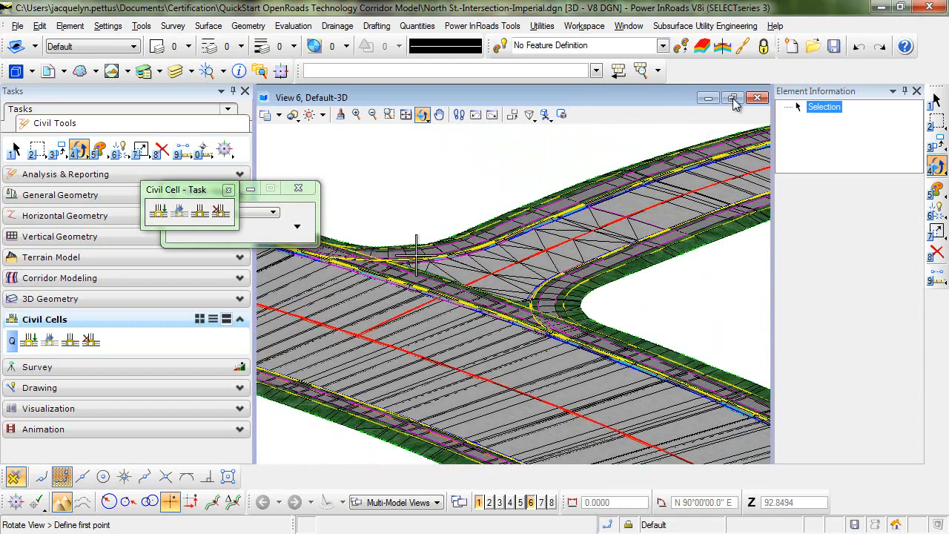
- Restore View 6 to a floating window and examine the curb, sidewalk and pavement surfaces where North St. meets South Blvd
left_click(733, 99)
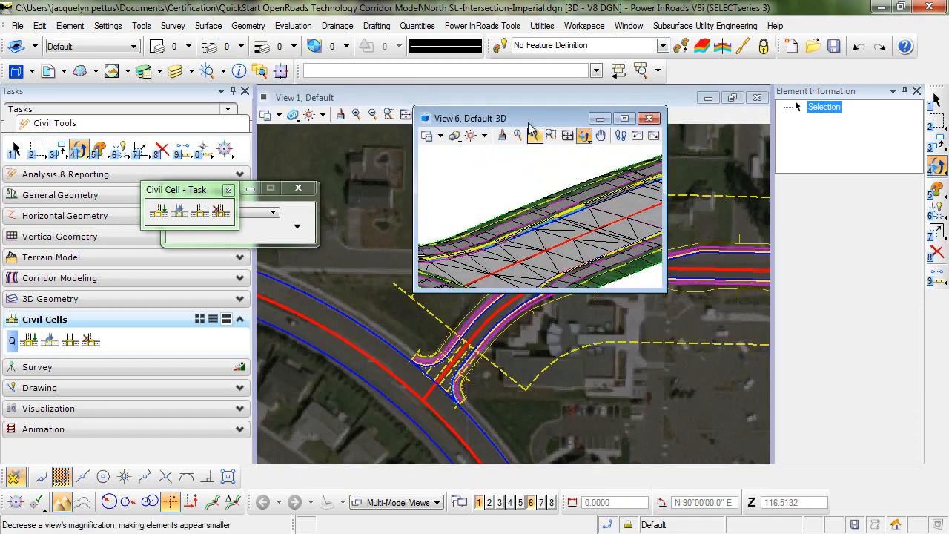
middle_click_drag(539, 249, 541, 226)
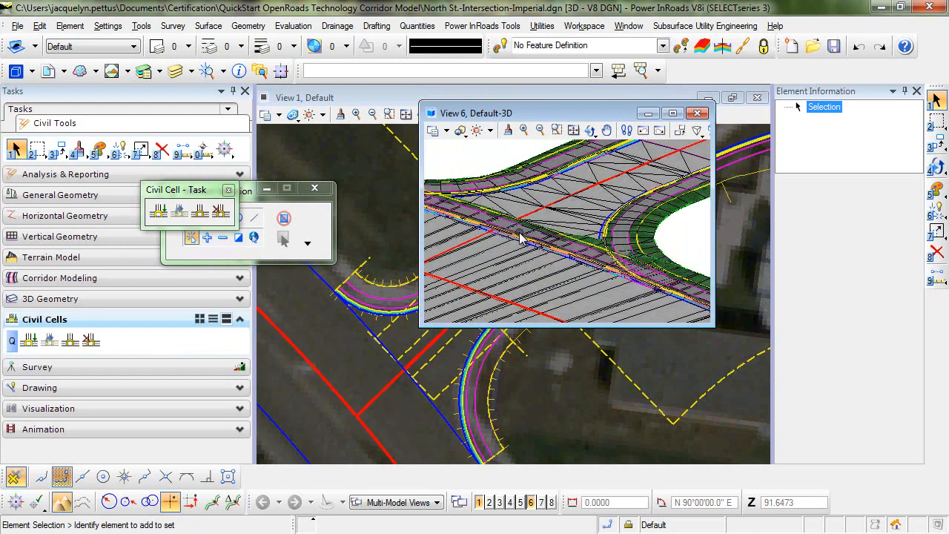
mouse_move(522, 238)
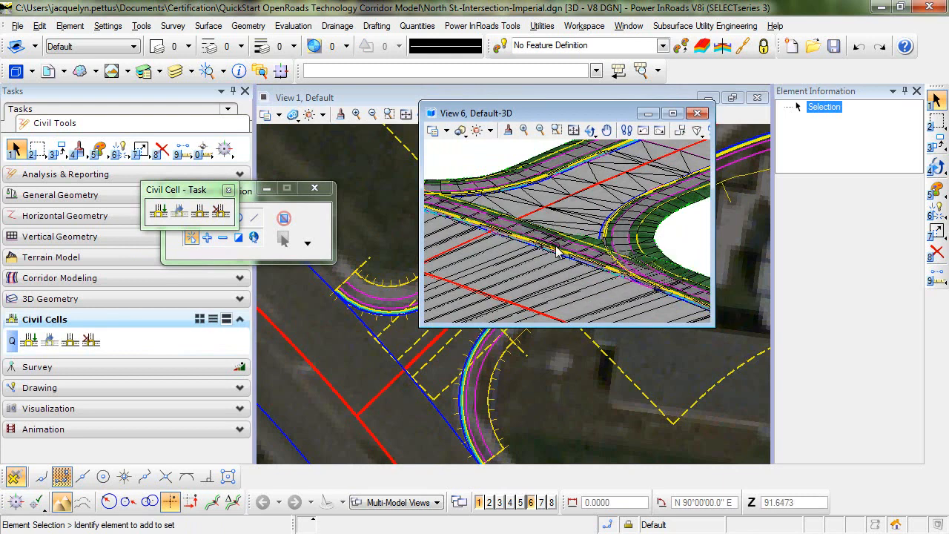
mouse_move(558, 251)
mouse_move(565, 270)
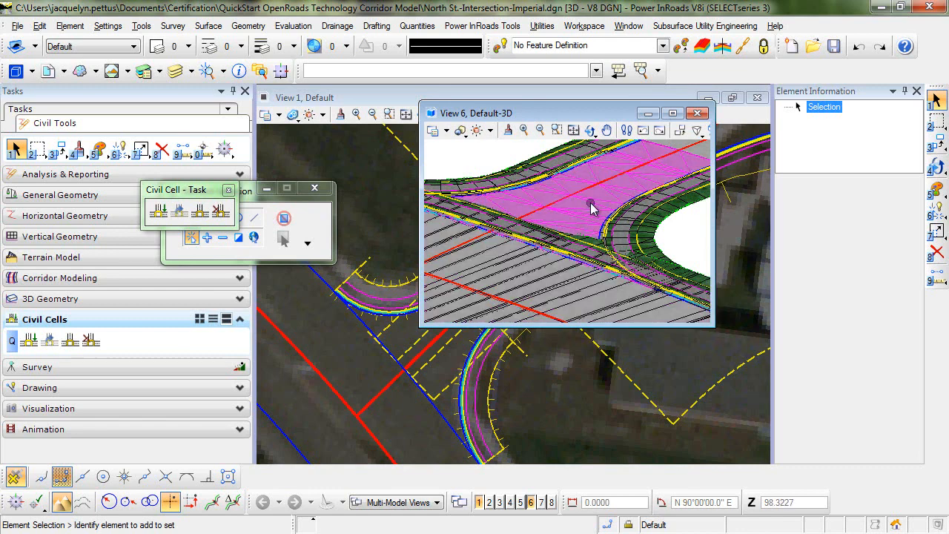
mouse_move(615, 192)
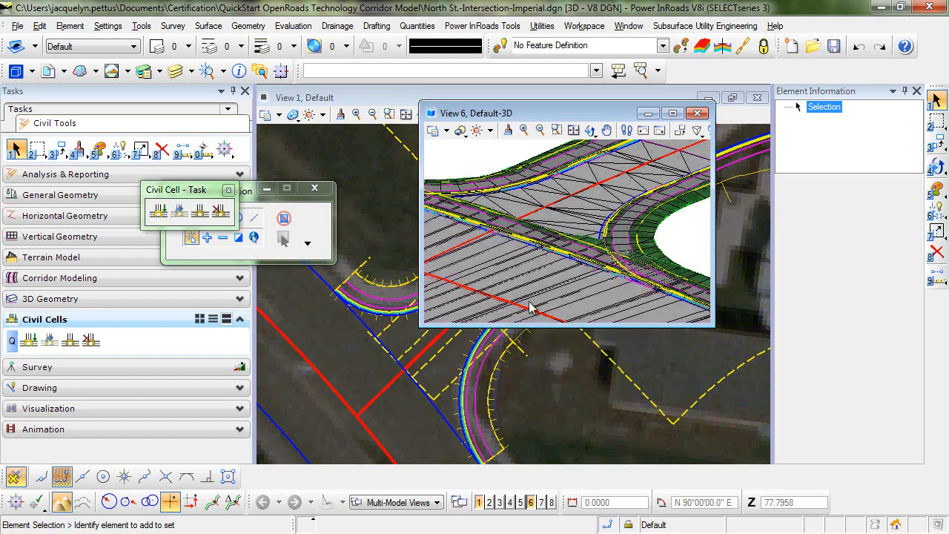
mouse_move(511, 290)
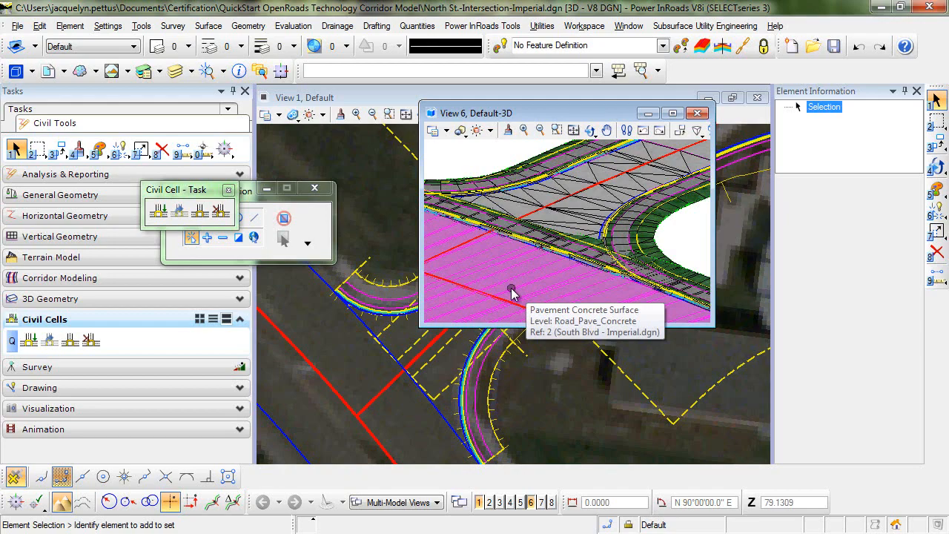
- Open the design file South Blvd - Imperial.dgn
left_click(17, 25)
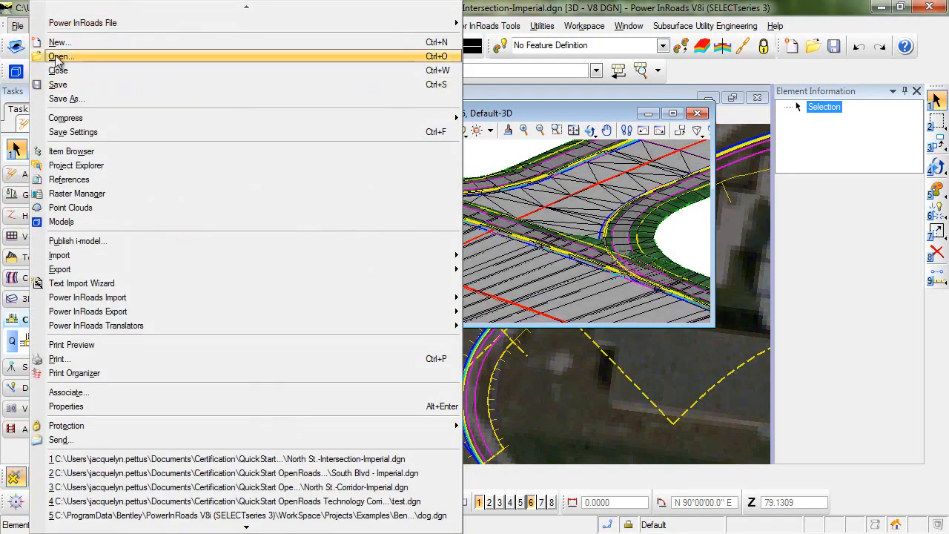
left_click(58, 57)
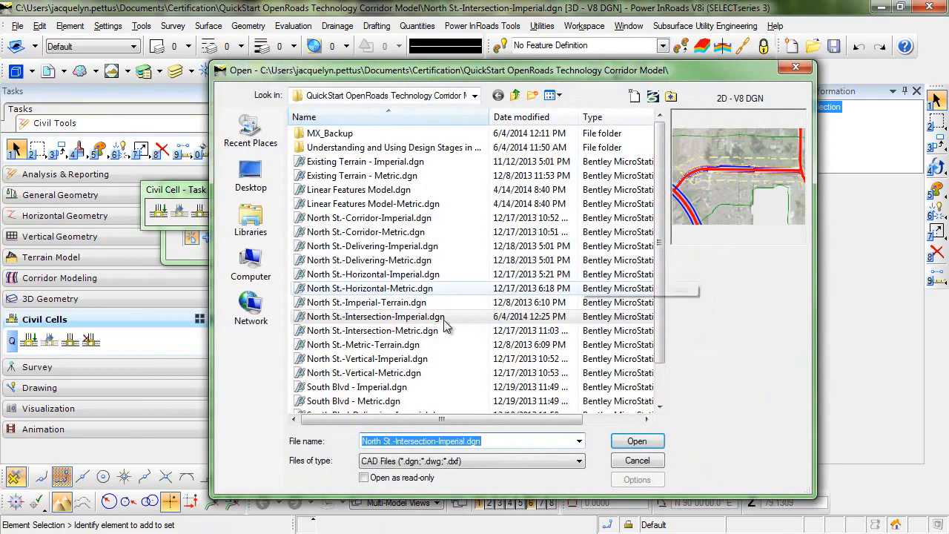
left_click(478, 386)
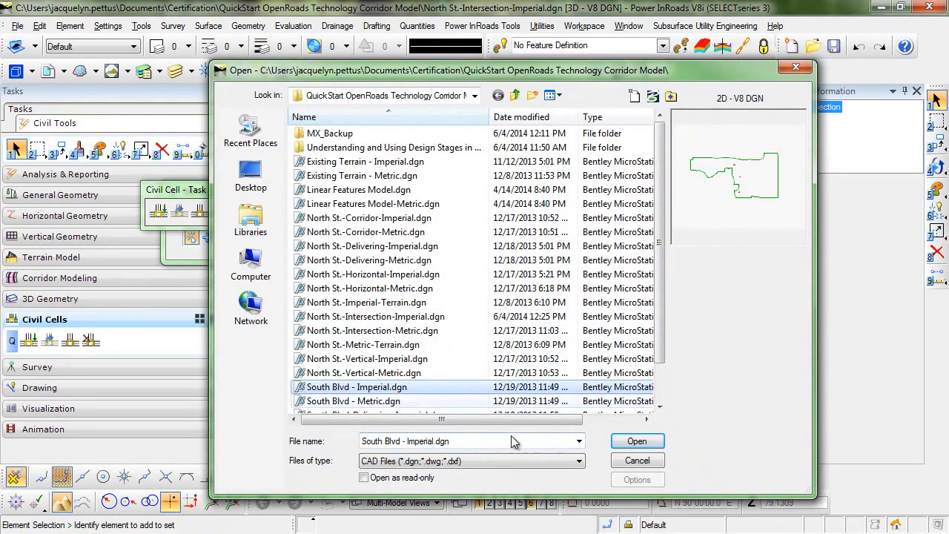
left_click(636, 442)
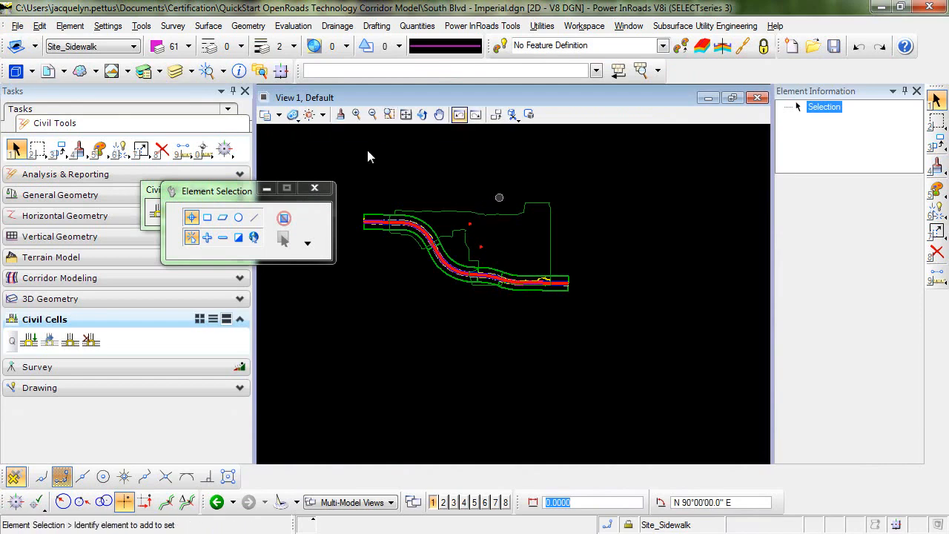
- Attach the Default model of North St.-Intersection-Imperial.dgn as a reference with nested attachments set to No Nesting
left_click(48, 70)
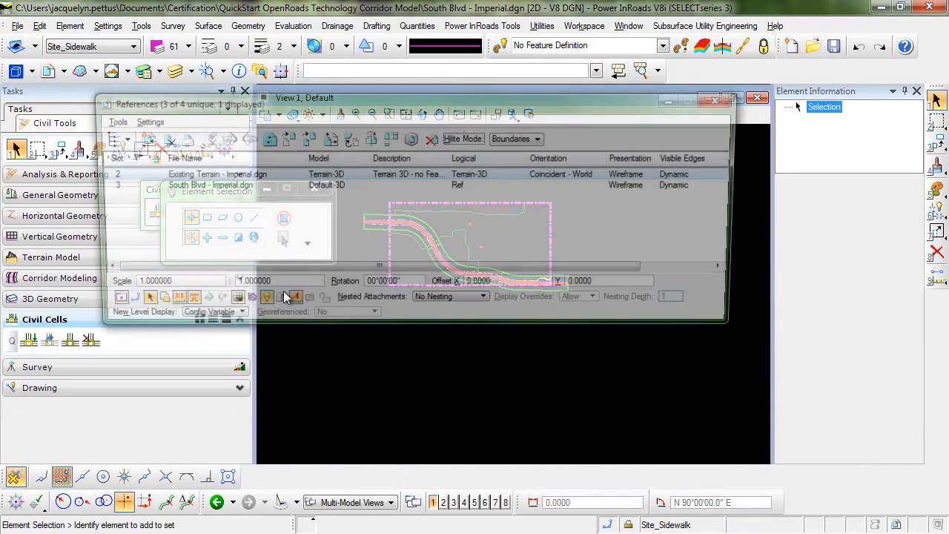
left_click(108, 121)
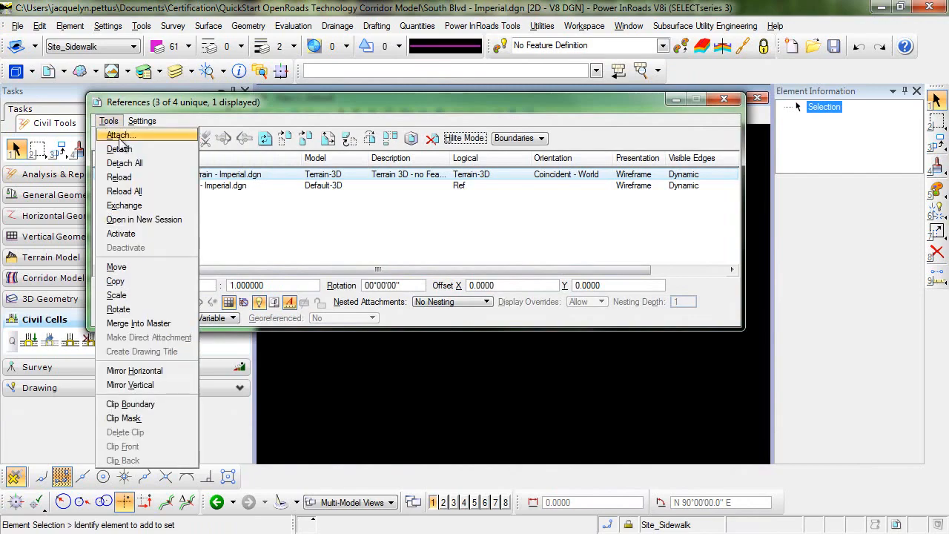
left_click(119, 136)
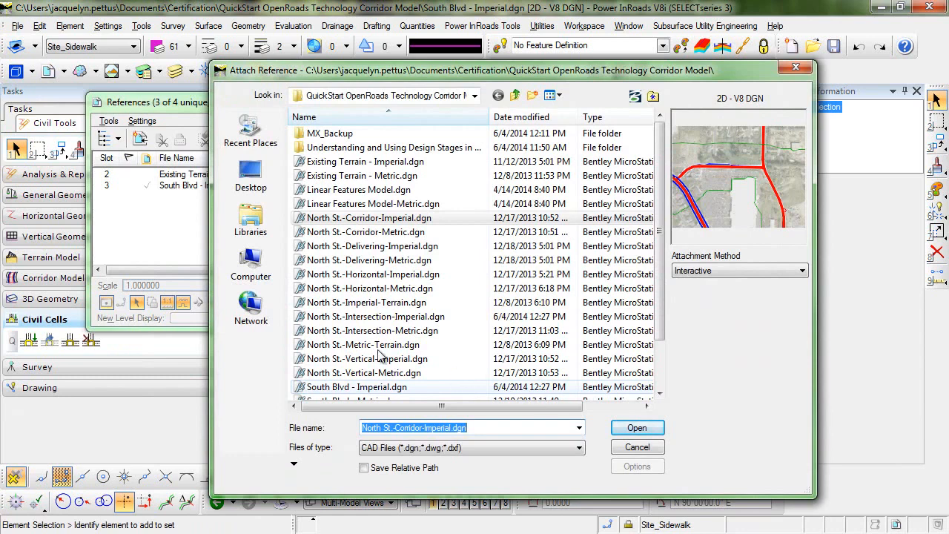
left_click(333, 319)
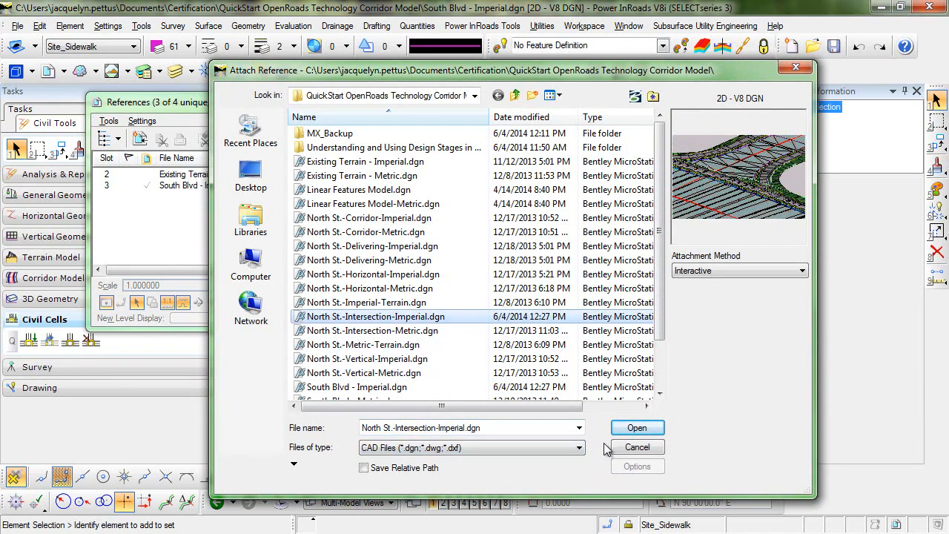
left_click(636, 428)
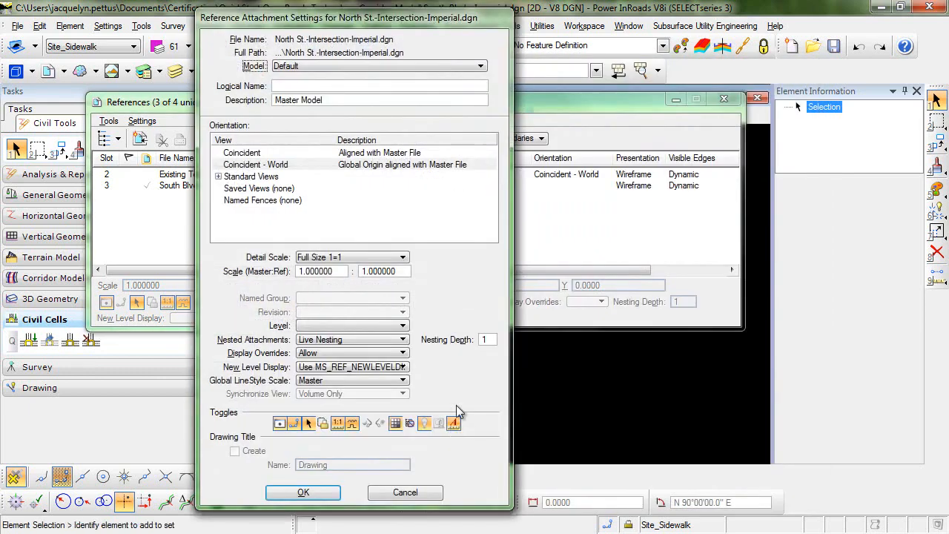
left_click(387, 342)
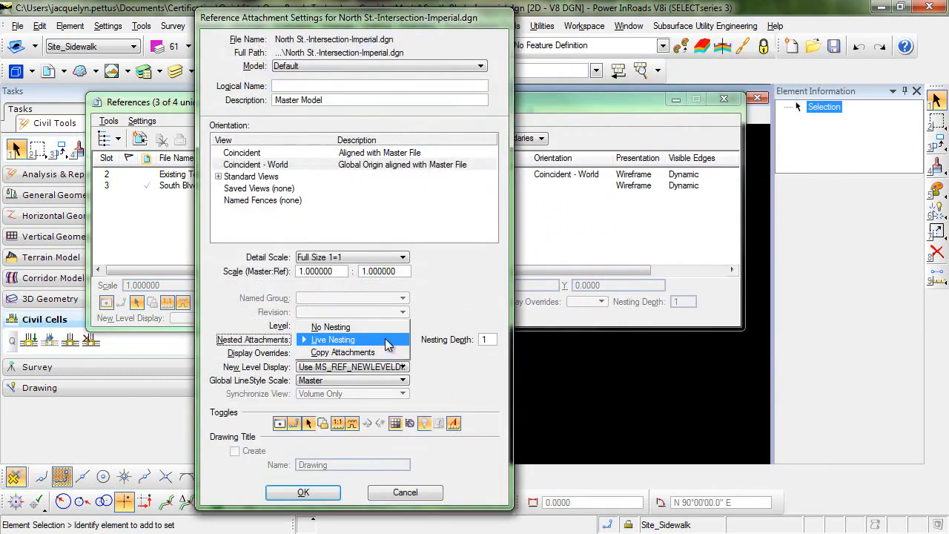
left_click(335, 333)
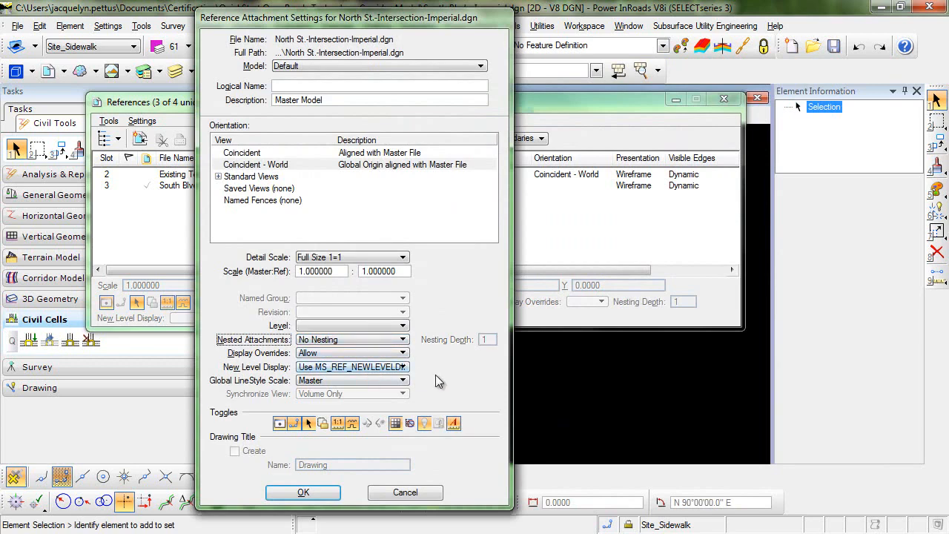
left_click(319, 494)
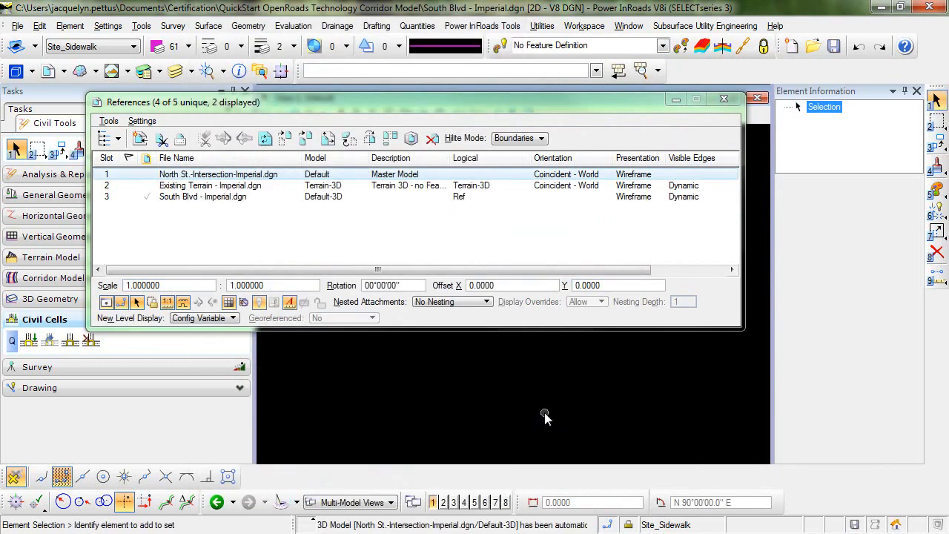
left_click(724, 99)
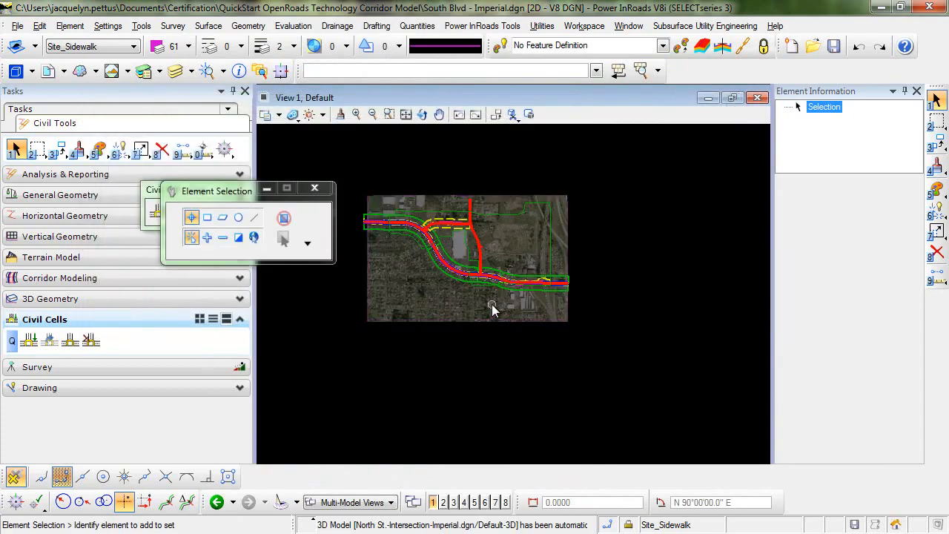
- Create a template drop from South Blvd's existing one, placing its start station at 13+59.45 where the civil cell's first curb return begins
scroll(426, 237, "up", 5)
middle_click_drag(428, 239, 490, 304)
scroll(491, 305, "up", 1)
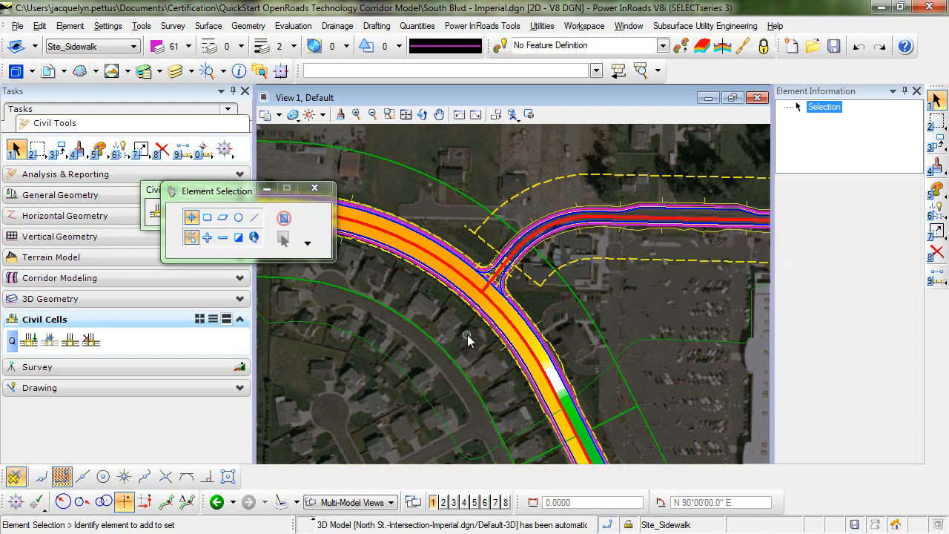
scroll(471, 306, "up", 4)
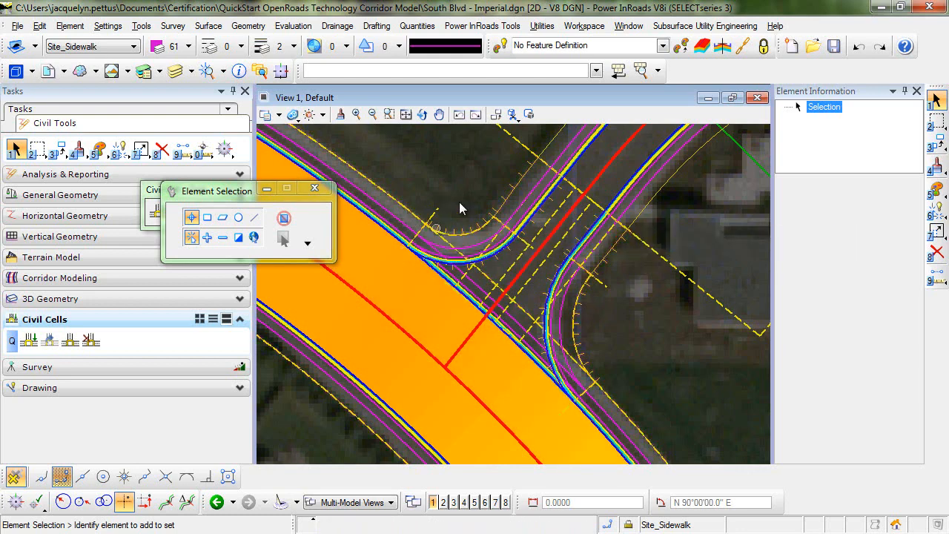
left_click(400, 206)
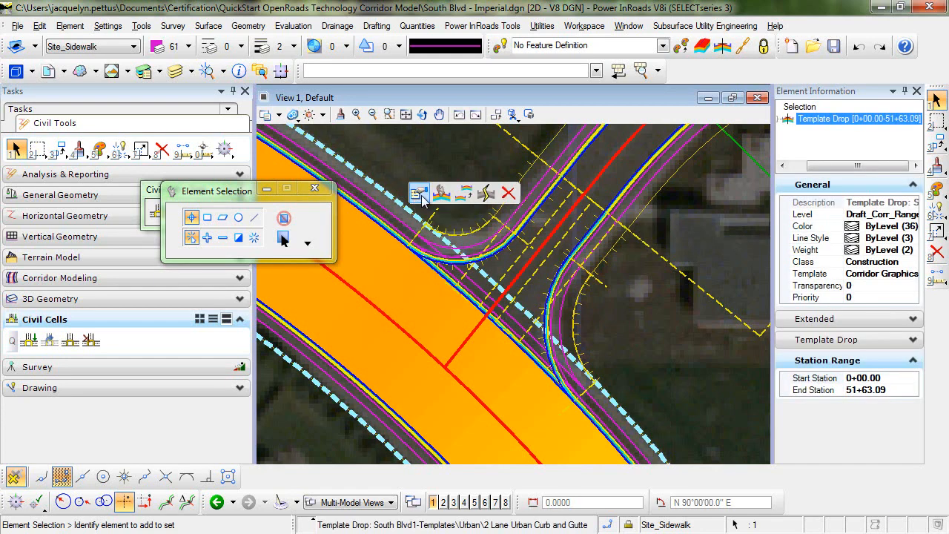
left_click(467, 196)
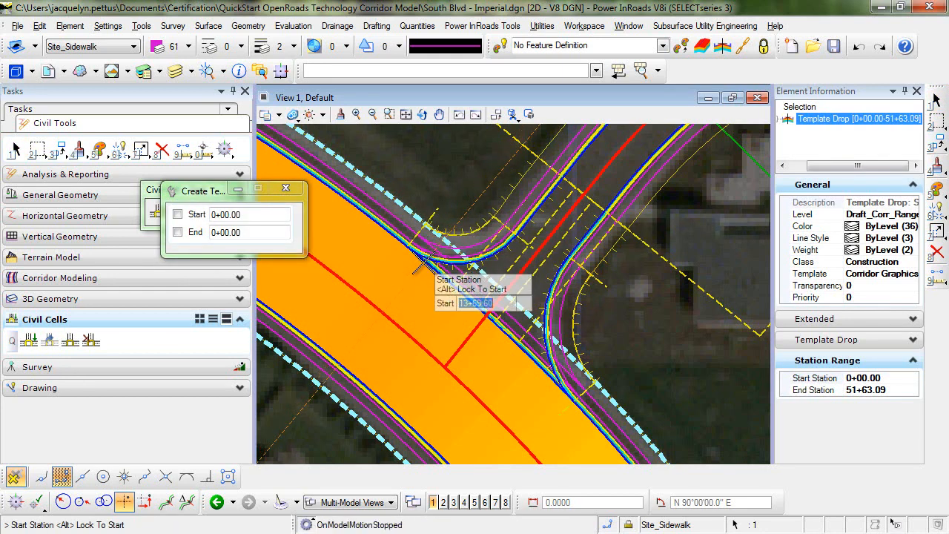
scroll(408, 242, "up", 3)
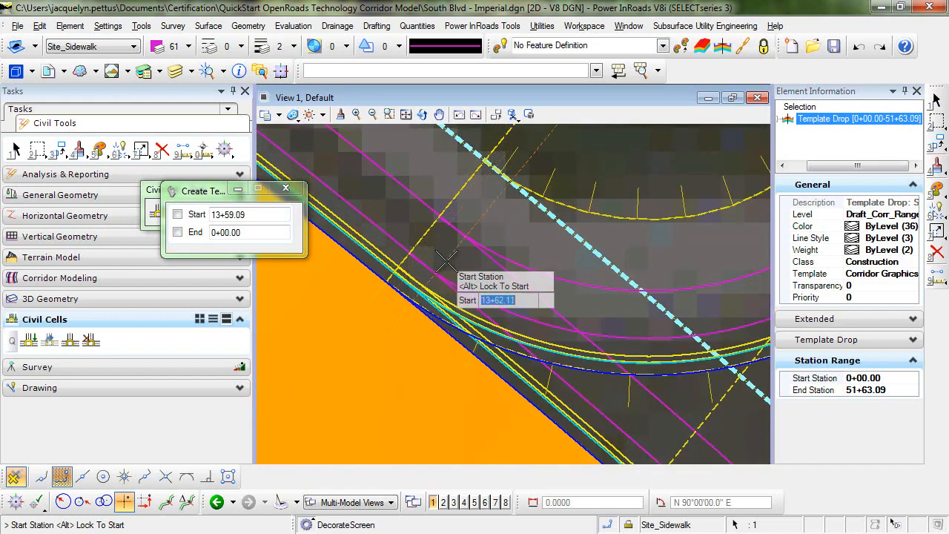
scroll(445, 261, "up", 1)
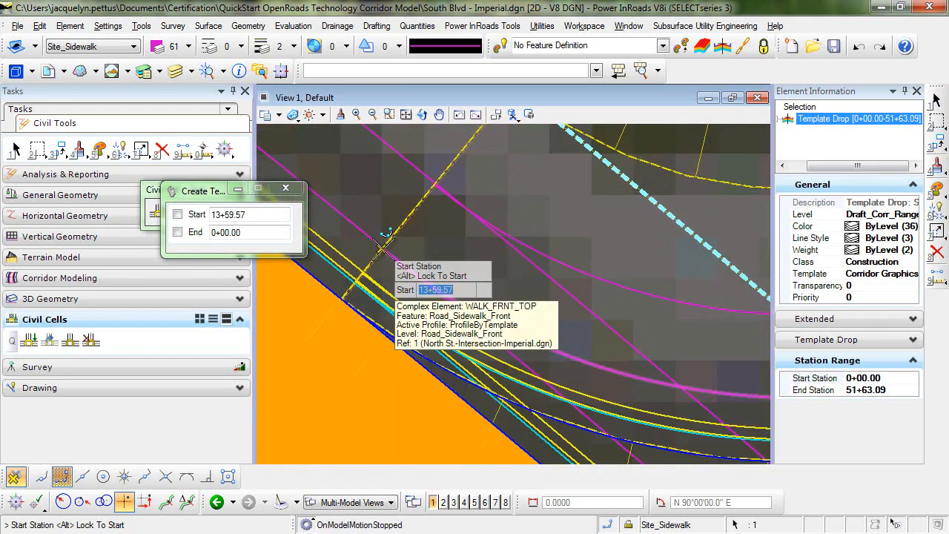
scroll(460, 282, "up", 2)
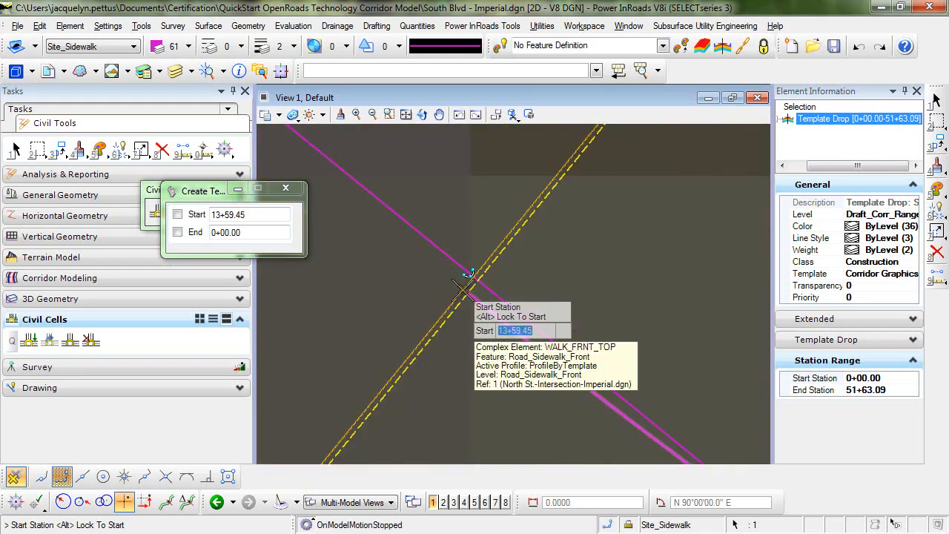
left_click(463, 285)
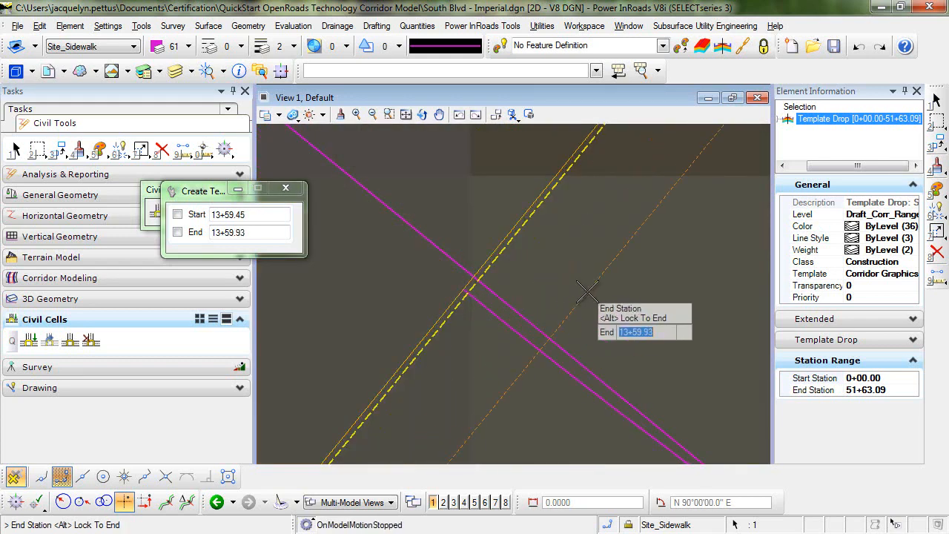
- Place the new template drop's end station at 14+58.20, where the civil cell's second curb return meets the South Blvd sidewalk
scroll(588, 292, "down", 4)
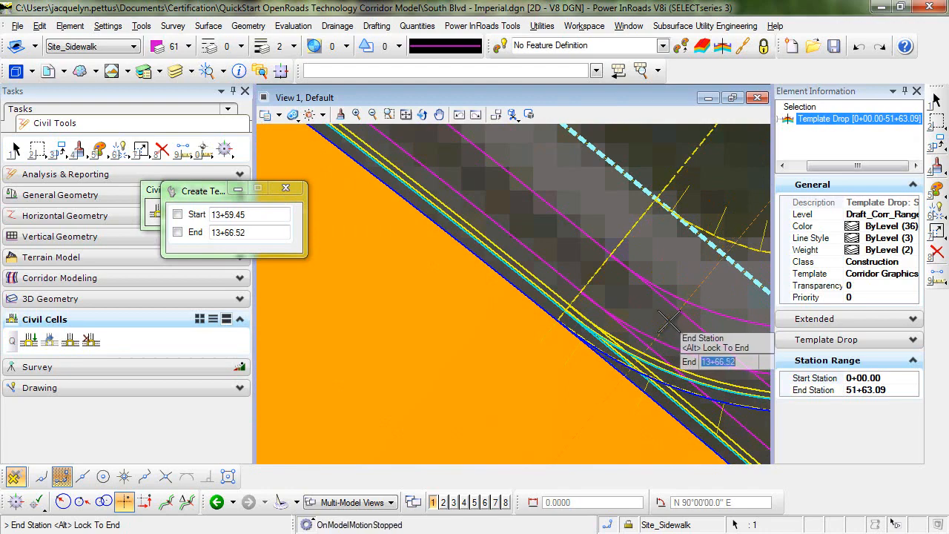
middle_click_drag(669, 321, 401, 245)
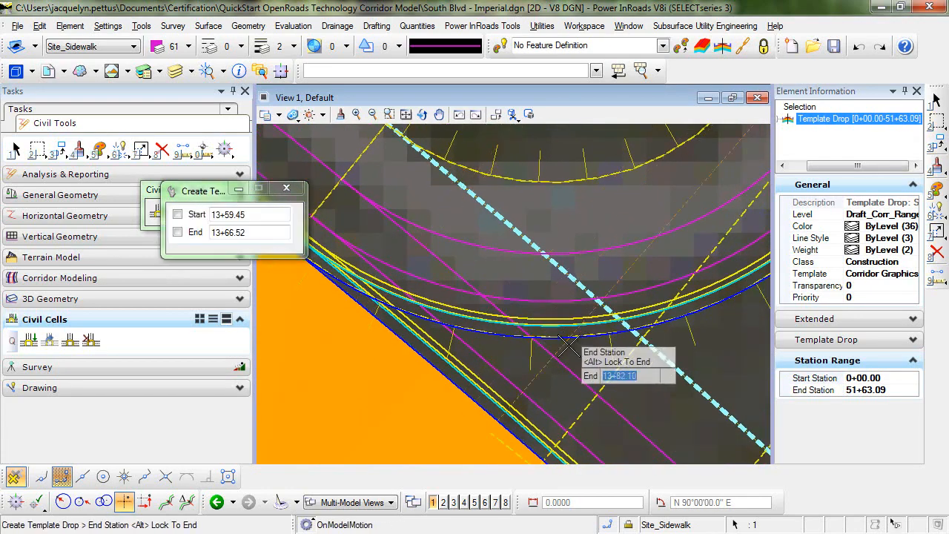
middle_click_drag(580, 337, 502, 292)
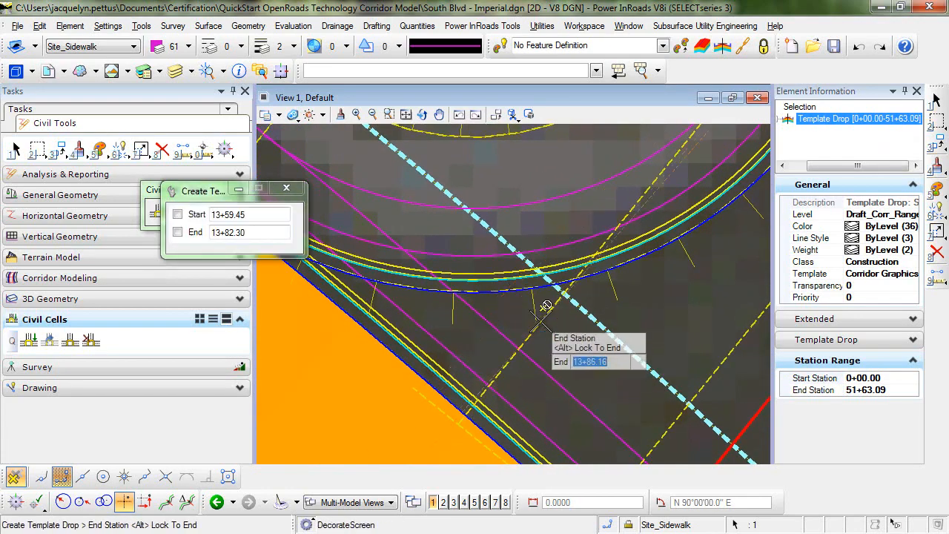
scroll(542, 319, "down", 1)
scroll(541, 320, "down", 2)
middle_click_drag(571, 334, 462, 275)
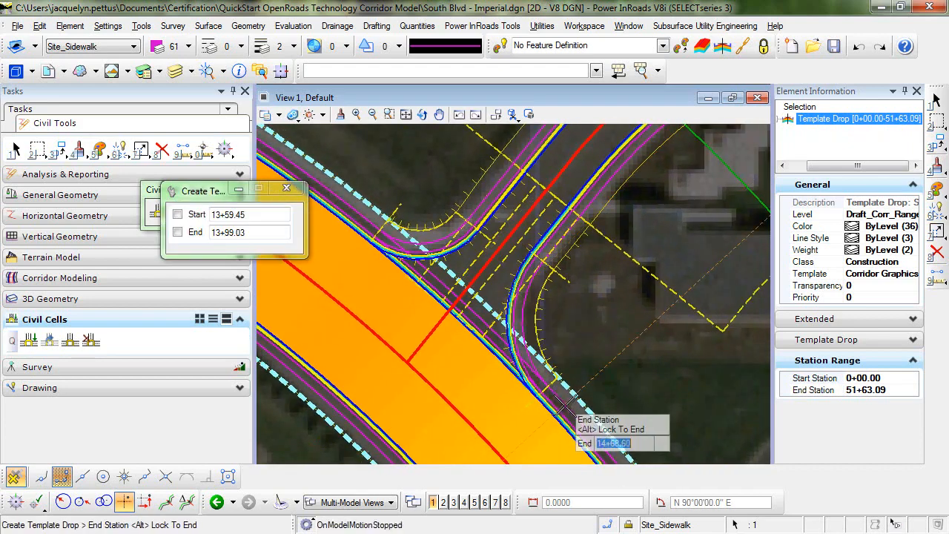
scroll(534, 390, "up", 1)
scroll(533, 395, "up", 2)
scroll(534, 385, "up", 1)
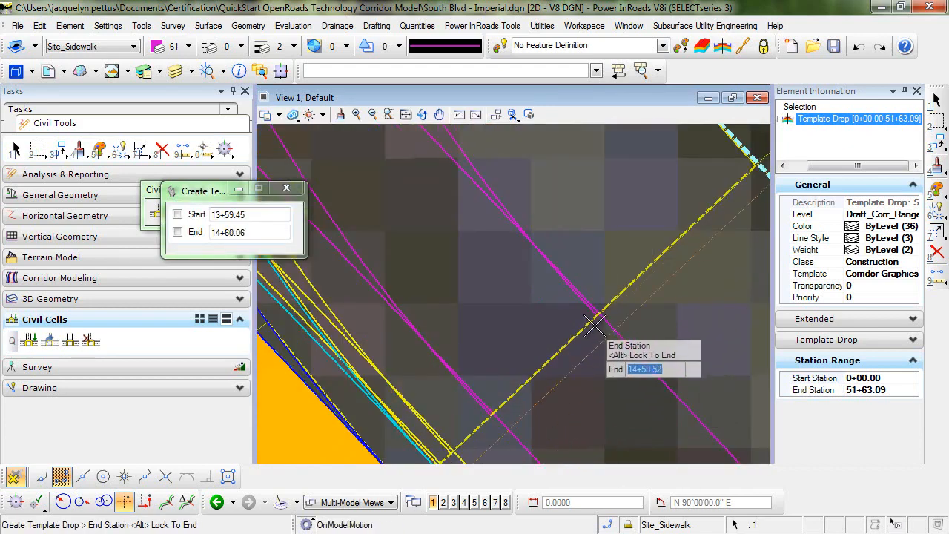
left_click(596, 317)
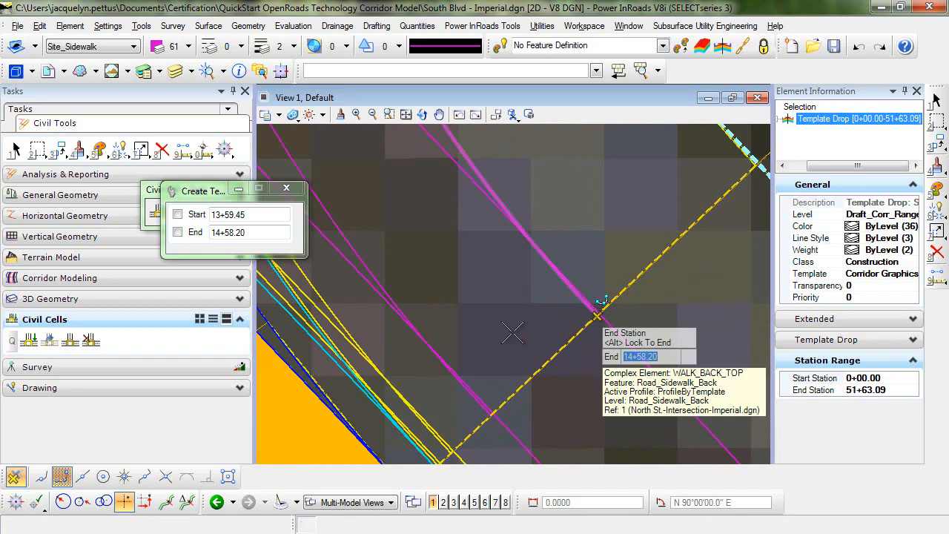
right_click(513, 335)
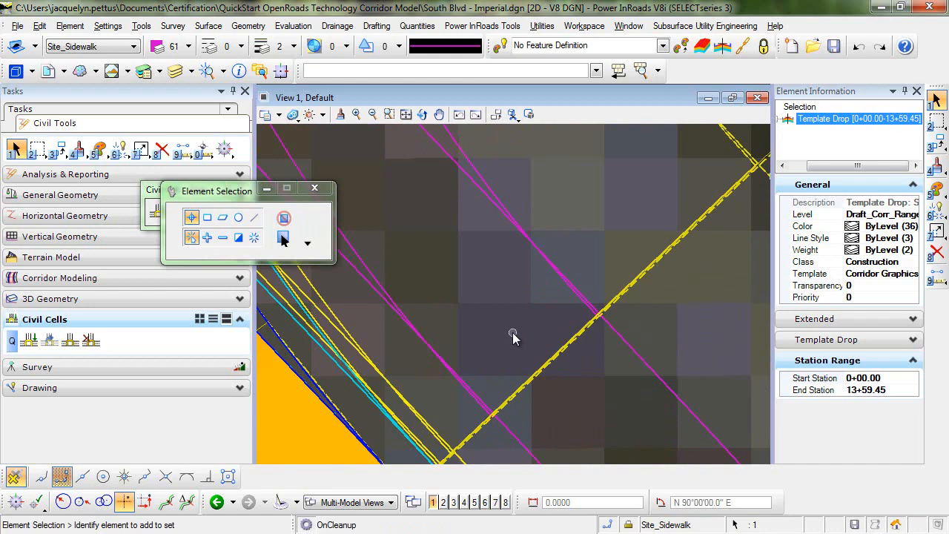
- Open the template of South Blvd's intersection template drop, 13+59.45 to 14+58.20, for editing
left_click(512, 333)
scroll(506, 358, "down", 3)
middle_click_drag(456, 350, 561, 354)
scroll(561, 354, "down", 1)
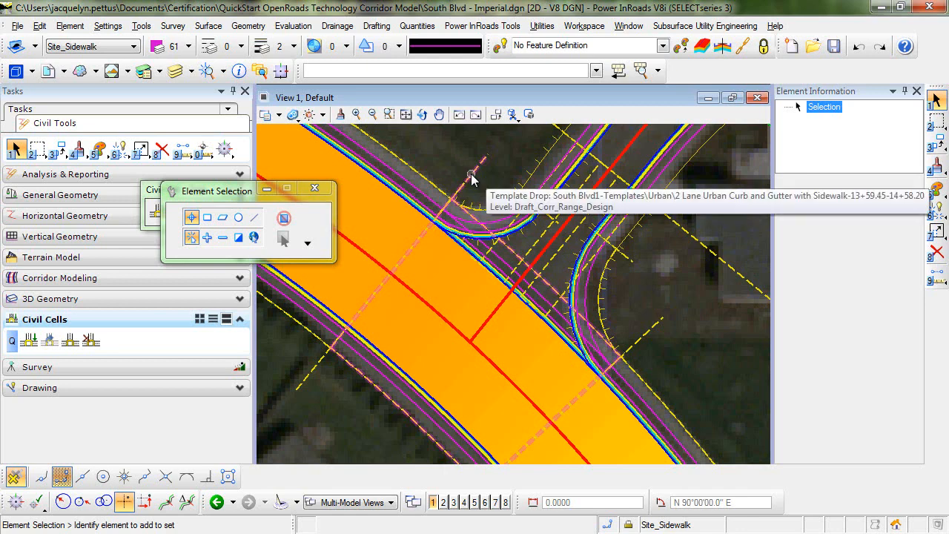
left_click(471, 178)
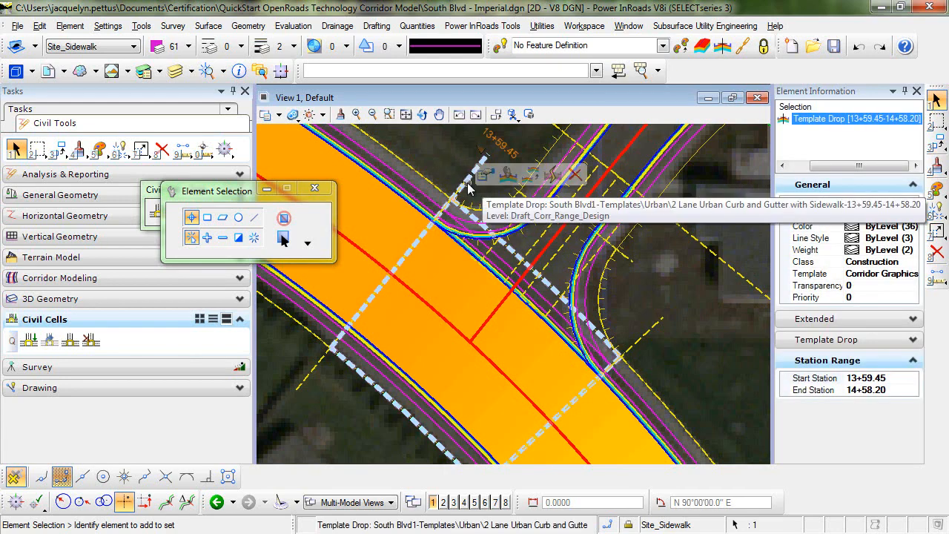
left_click(510, 175)
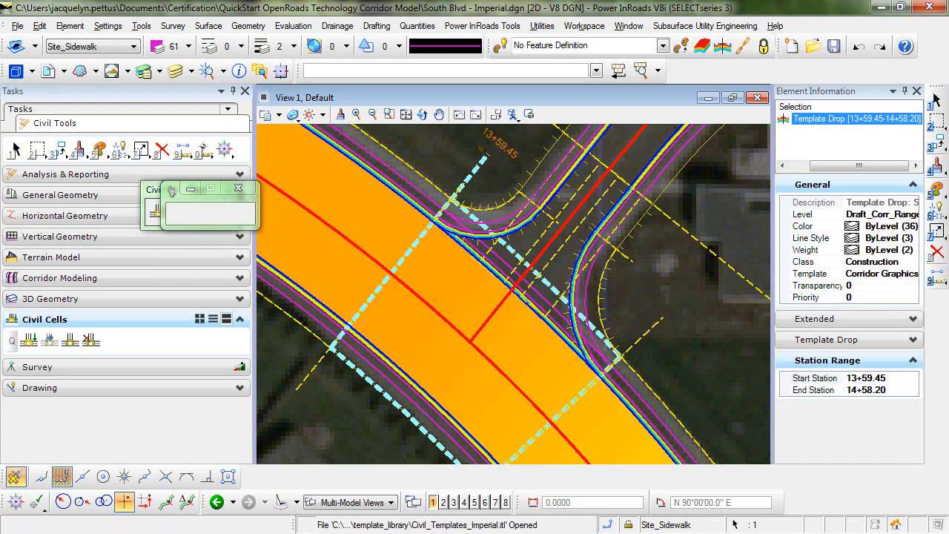
left_click_drag(948, 190, 396, 12)
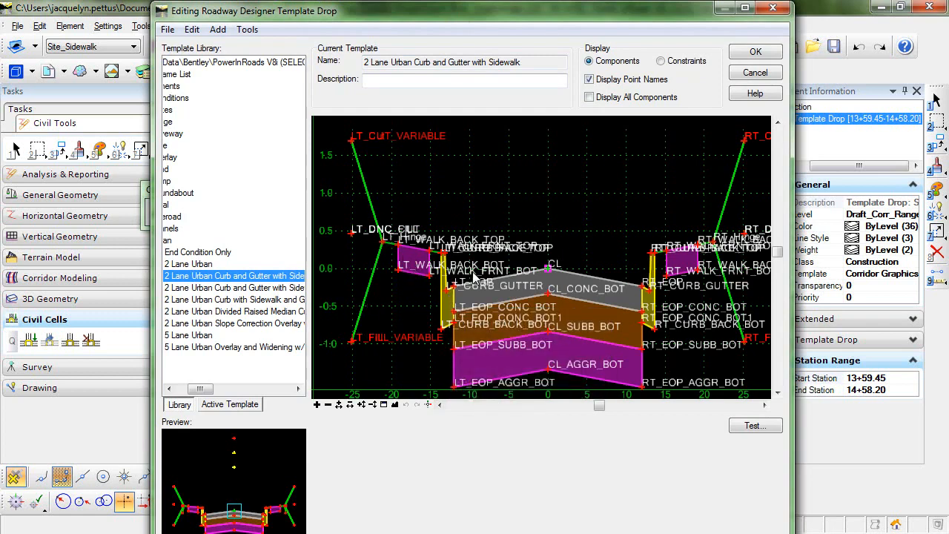
- Delete the left curb and gutter, sidewalk and cut/fill end condition components from the 2 Lane Urban Curb and Gutter with Sidewalk template
right_click(403, 305)
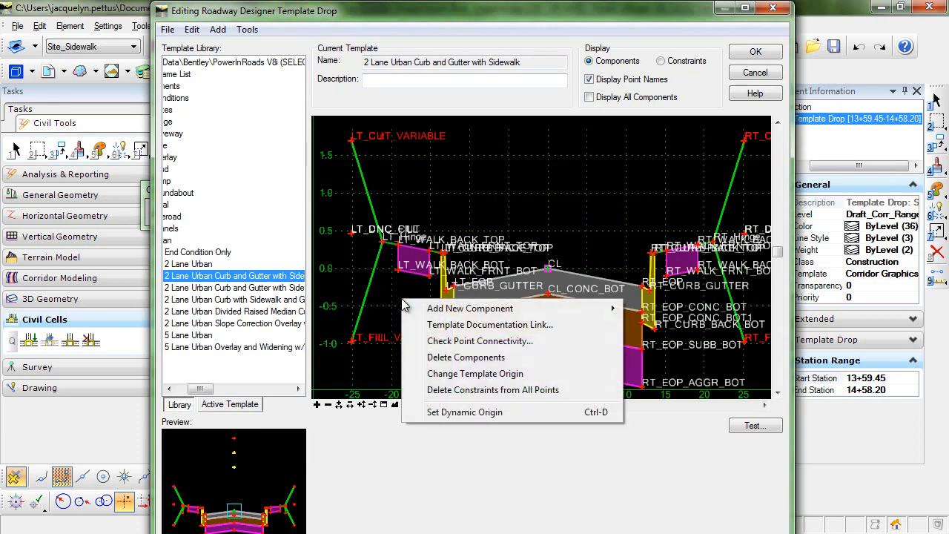
left_click(461, 359)
mouse_move(413, 306)
left_mouse_down()
mouse_move(365, 261)
mouse_move(391, 229)
mouse_move(405, 241)
mouse_move(408, 289)
mouse_move(422, 296)
mouse_move(465, 255)
mouse_move(436, 272)
left_mouse_up()
scroll(410, 254, "up", 1)
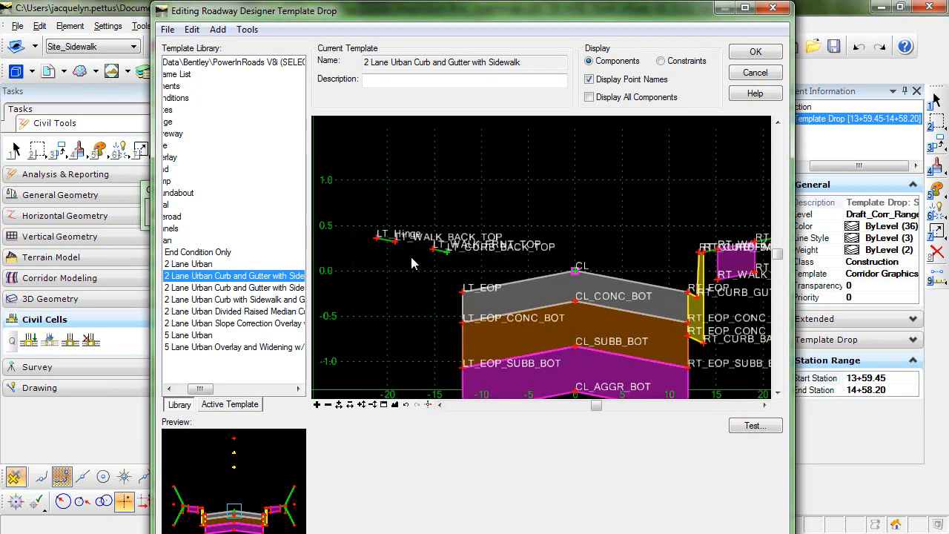
- Delete the remaining short links at the left sidewalk and hinge, and accept the edited template drop
right_click(388, 278)
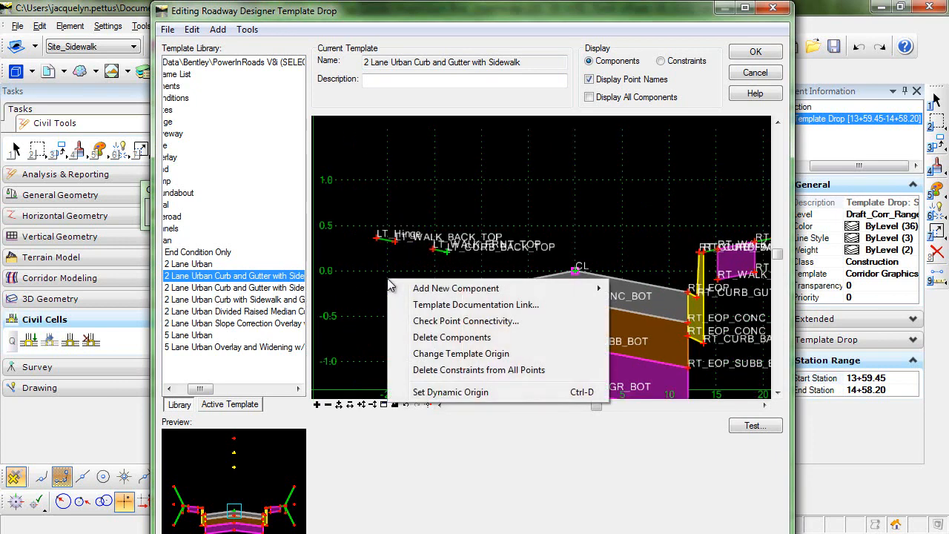
left_click(445, 337)
mouse_move(384, 270)
left_mouse_down()
mouse_move(388, 230)
mouse_move(438, 237)
mouse_move(434, 268)
left_mouse_up()
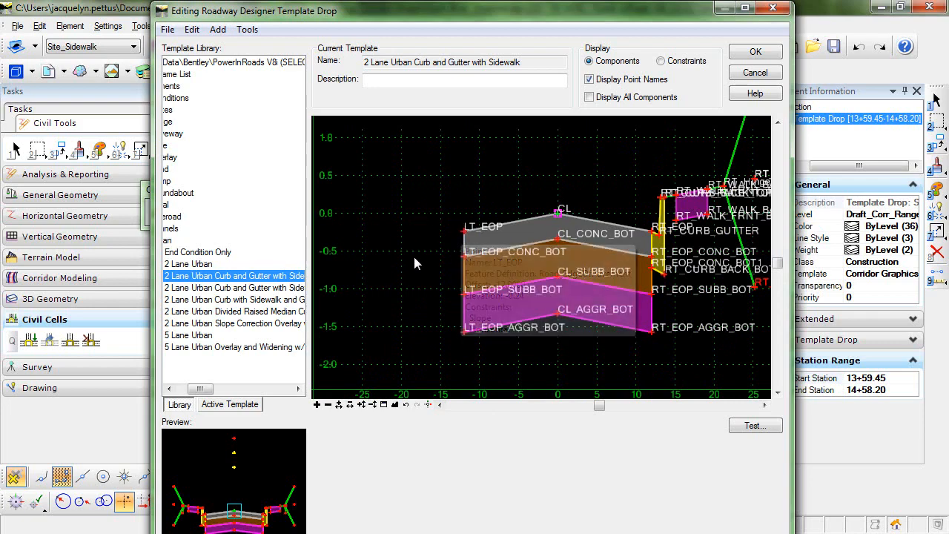
left_click(756, 52)
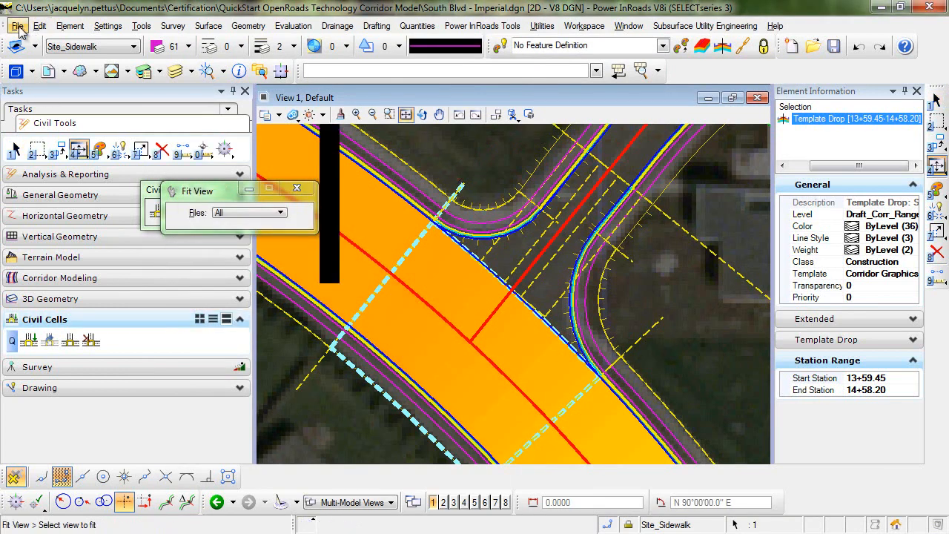
- Open the design file North St.-Intersection-Imperial.dgn and show the Default-3D model in a maximized View 6
left_click(18, 26)
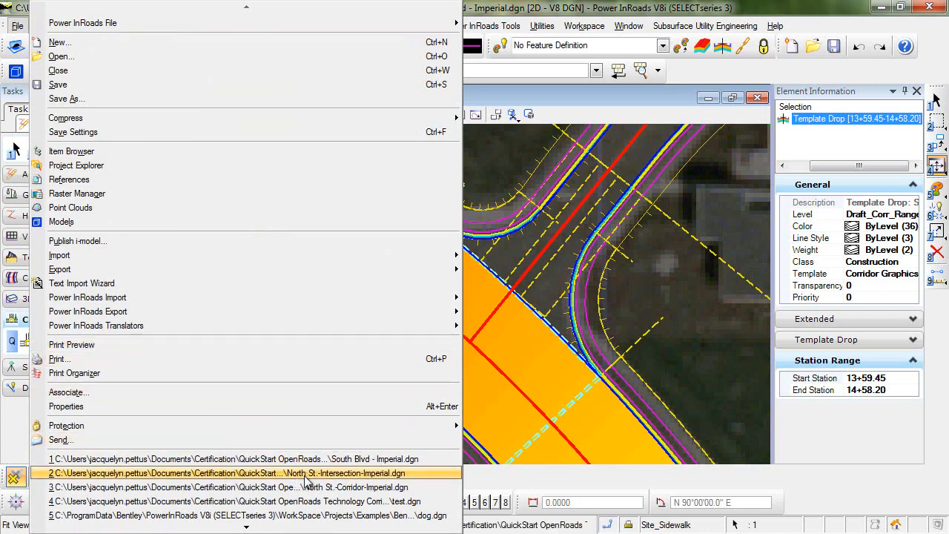
left_click(366, 479)
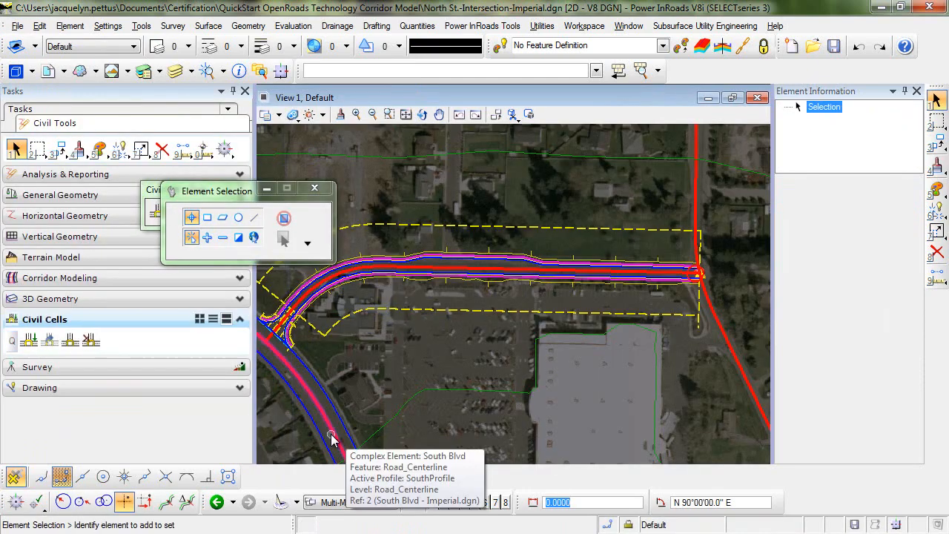
left_click(485, 502)
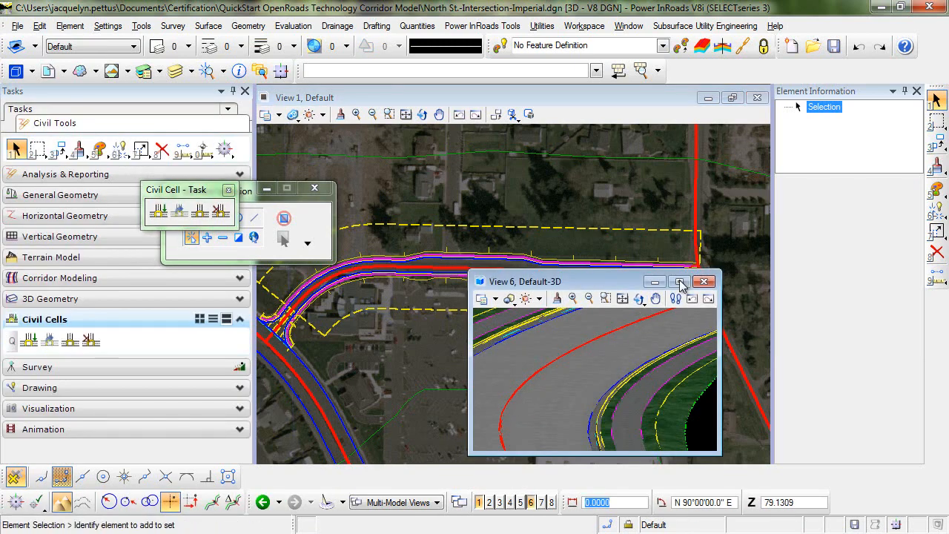
left_click(681, 283)
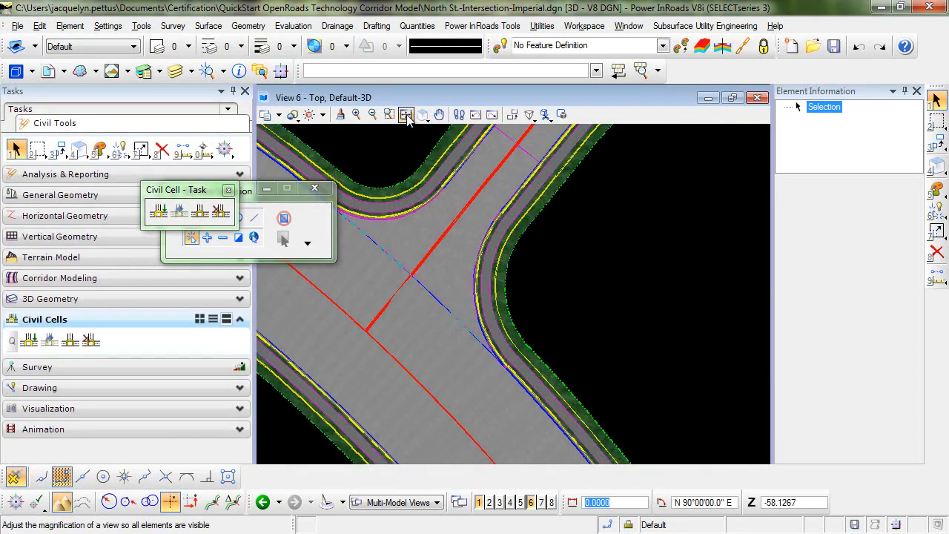
- Rotate View 6 from the top to an oblique angle to examine the North St. and South Blvd intersection in 3D
left_click(423, 116)
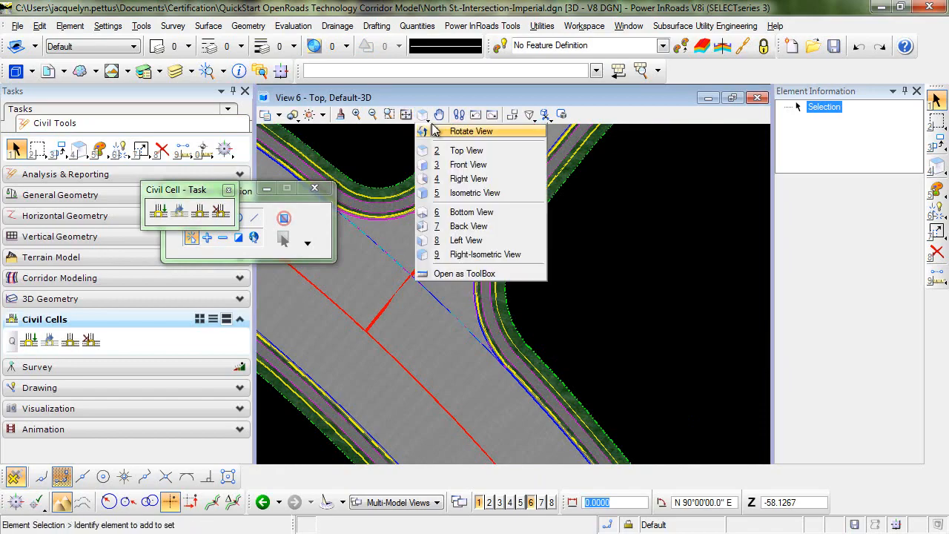
left_click(460, 131)
left_click(513, 294)
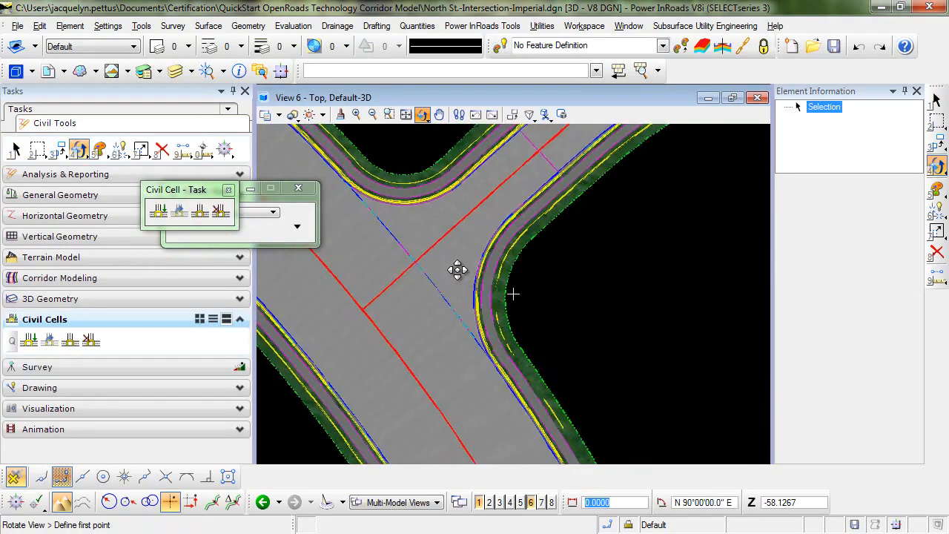
left_click_drag(449, 224, 475, 274)
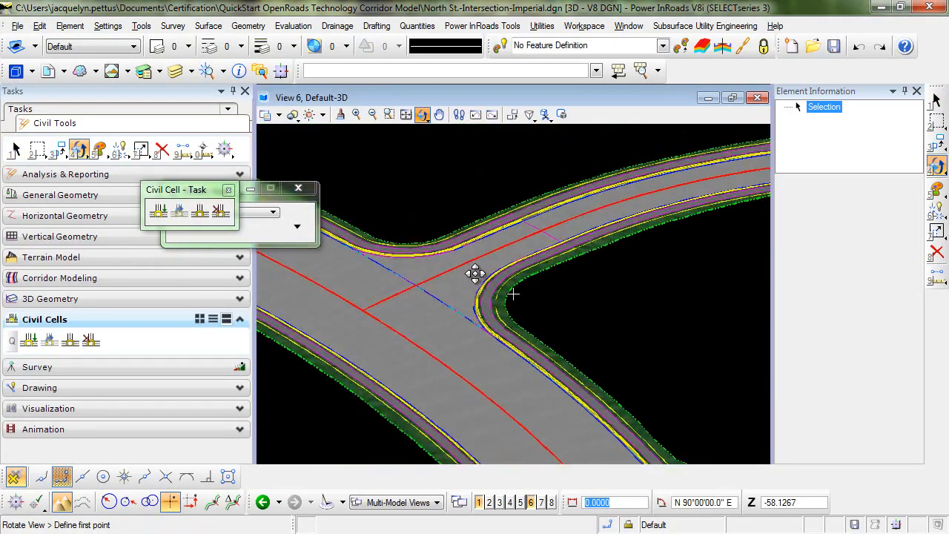